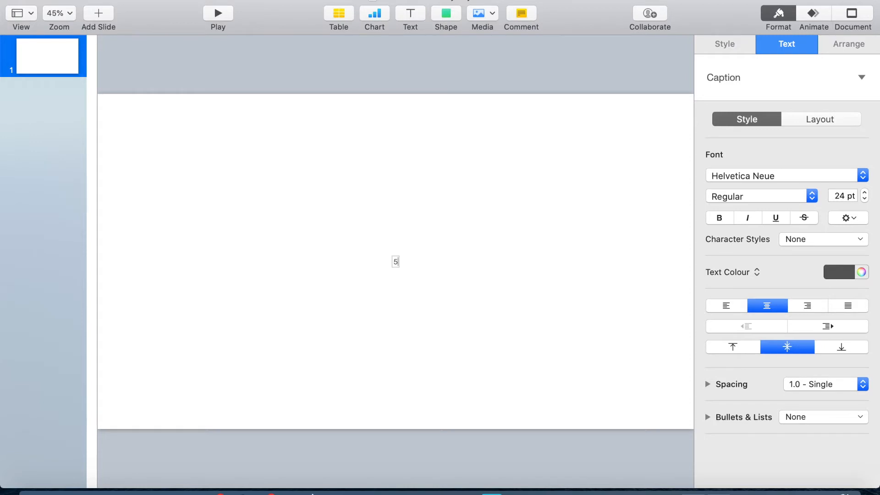
# Step: Enter 5 in the slide's text box and set its font to Arial
pyautogui.write('5')
pyautogui.press('super+a')
pyautogui.click(866, 179)
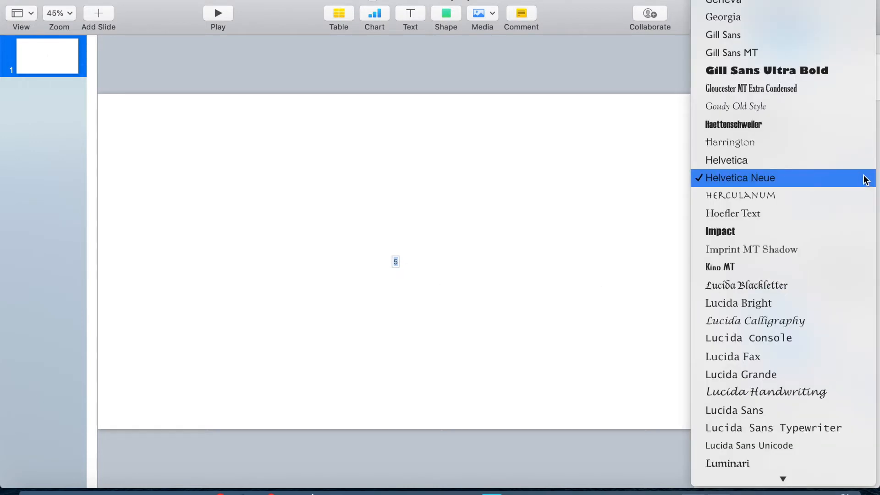
pyautogui.scroll(15, 763, 71)
pyautogui.scroll(10, 765, 68)
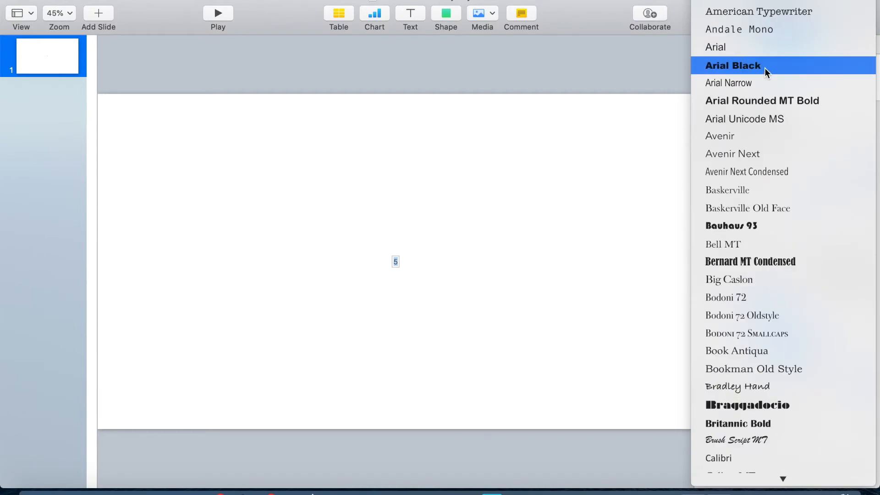
pyautogui.click(764, 62)
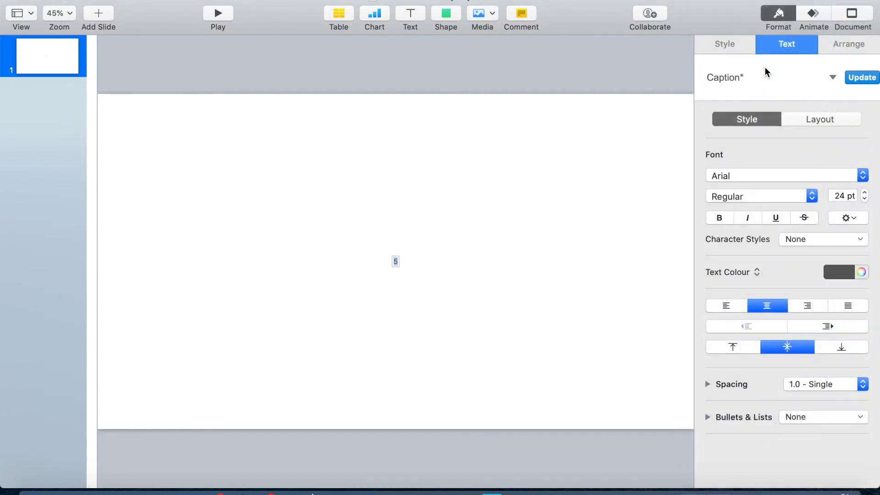
# Step: Set the font size of the 5 to 700 pt
pyautogui.click(846, 196)
pyautogui.moveTo(846, 197); pyautogui.dragTo(832, 195)
pyautogui.write('7')
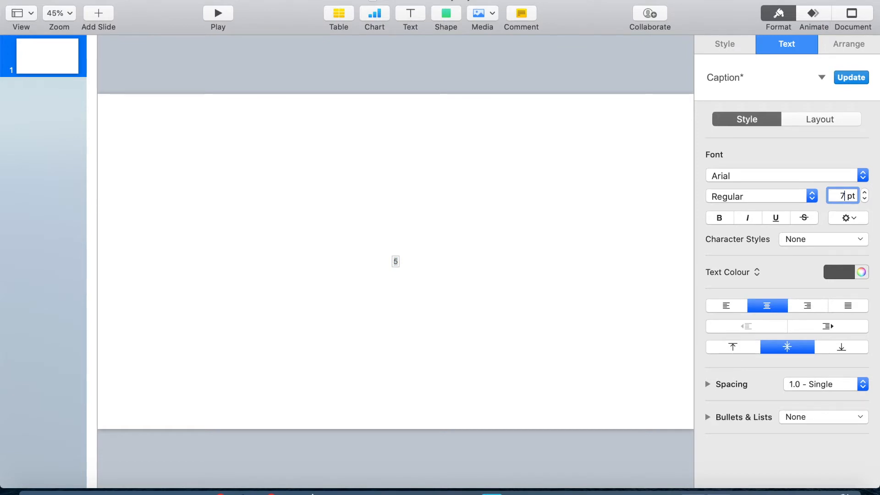
pyautogui.write('00')
pyautogui.press('Return')
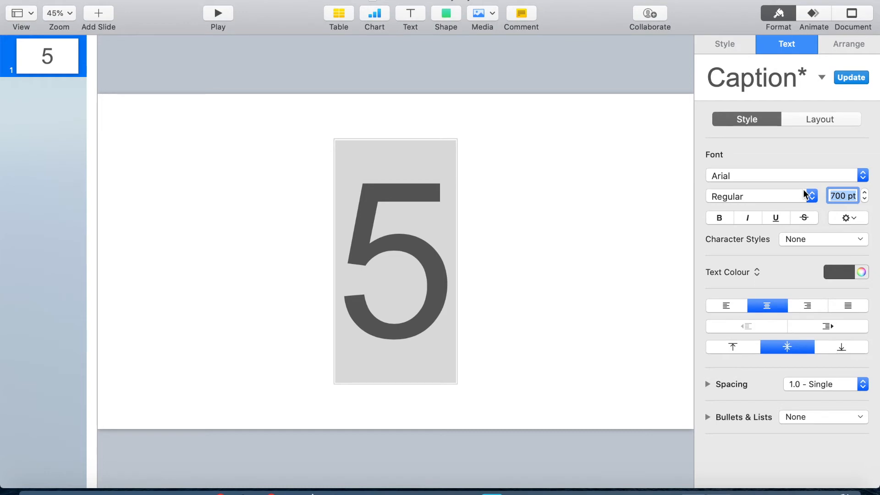
# Step: Reduce the font size of the 5 to 600 pt and leave the text box
pyautogui.write('600')
pyautogui.press('Return')
pyautogui.click(615, 282)
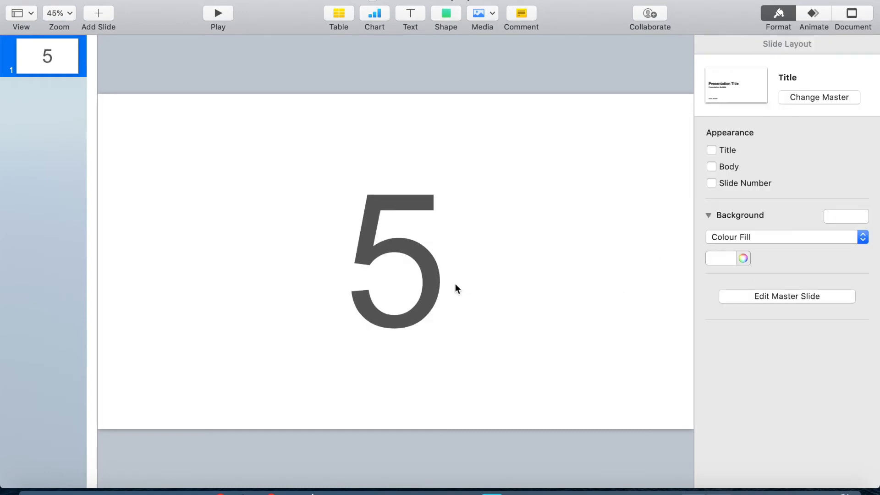
pyautogui.click(430, 284)
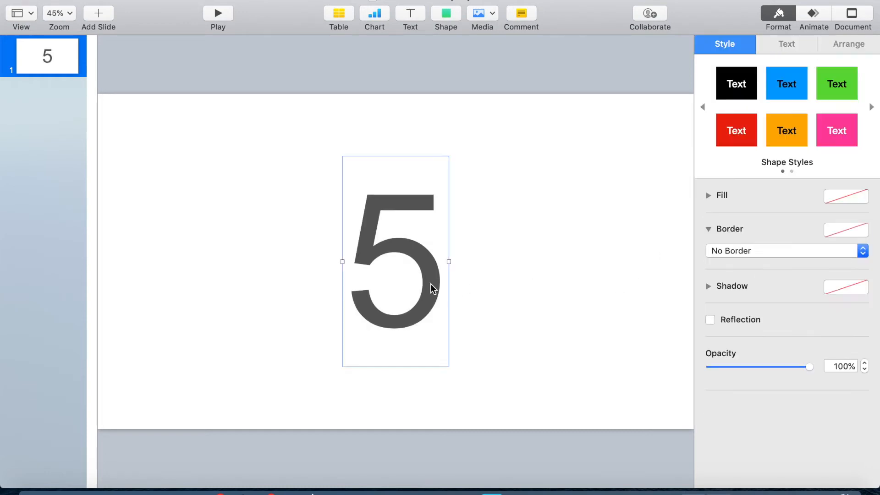
pyautogui.click(540, 290)
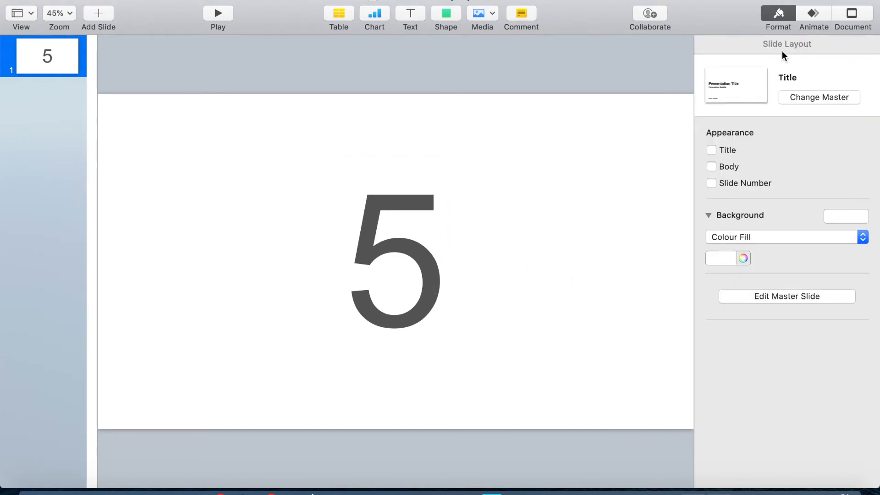
# Step: Add a Trace build-in animation effect to the 5
pyautogui.click(811, 15)
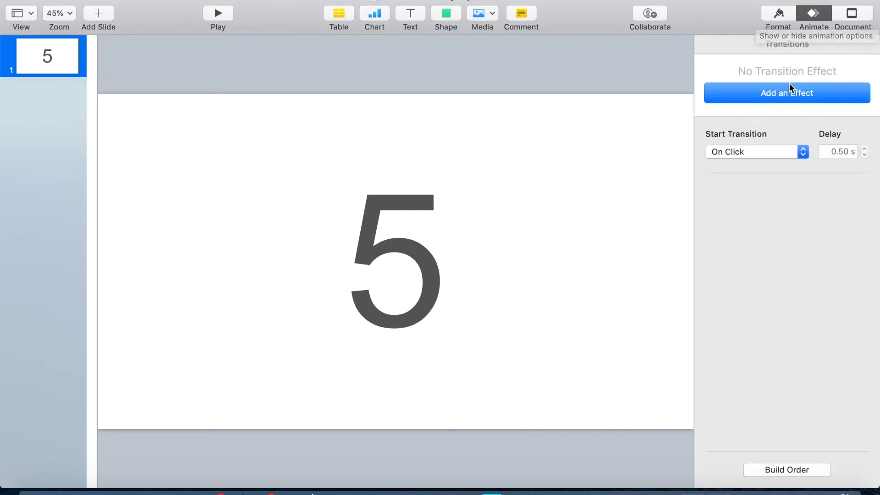
pyautogui.click(406, 294)
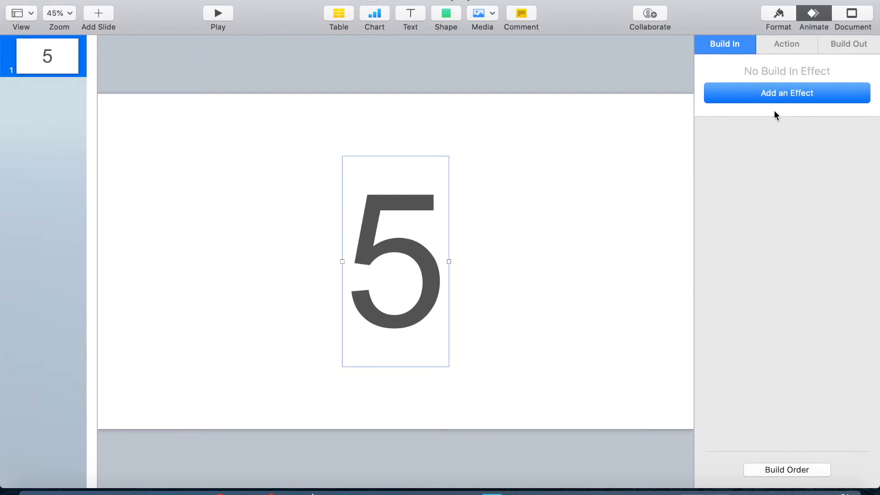
pyautogui.click(776, 94)
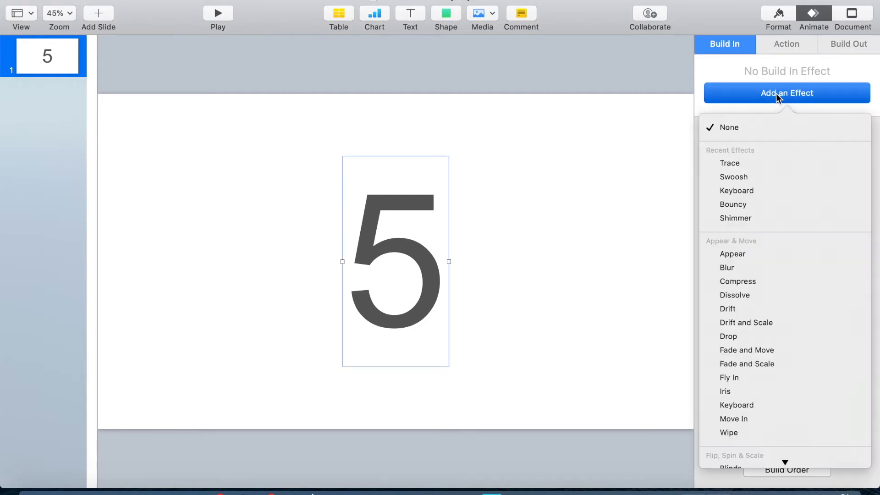
pyautogui.click(735, 163)
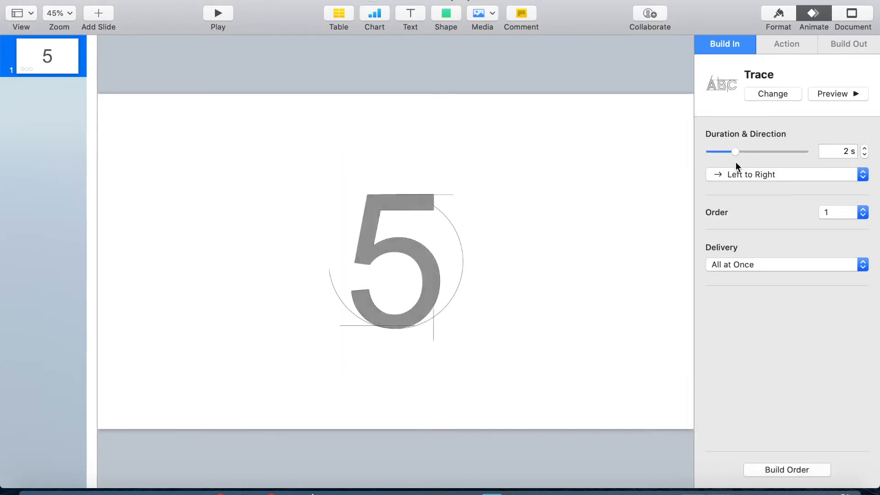
# Step: Shorten the duration of the Trace build-in effect and preview the animation
pyautogui.click(865, 155)
pyautogui.click(865, 154)
pyautogui.click(865, 154)
pyautogui.click(865, 155)
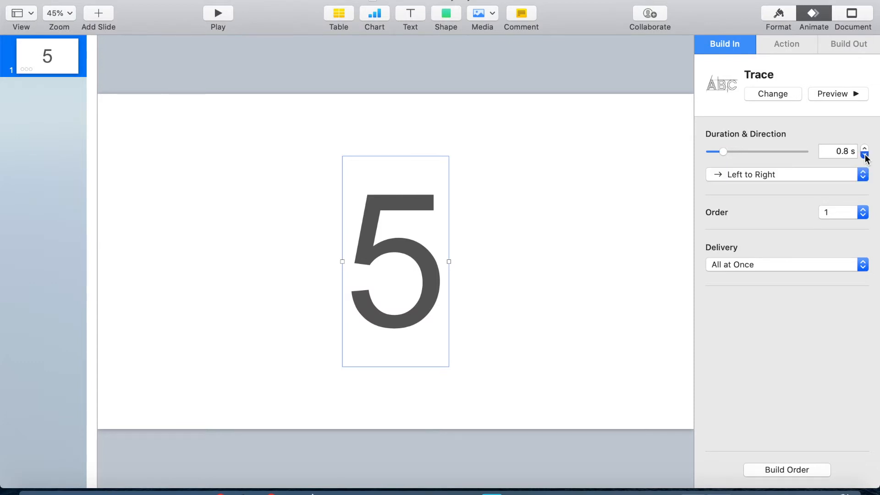
pyautogui.click(865, 154)
pyautogui.click(831, 93)
# Step: Add an Expand build-out animation effect to the 5
pyautogui.click(792, 44)
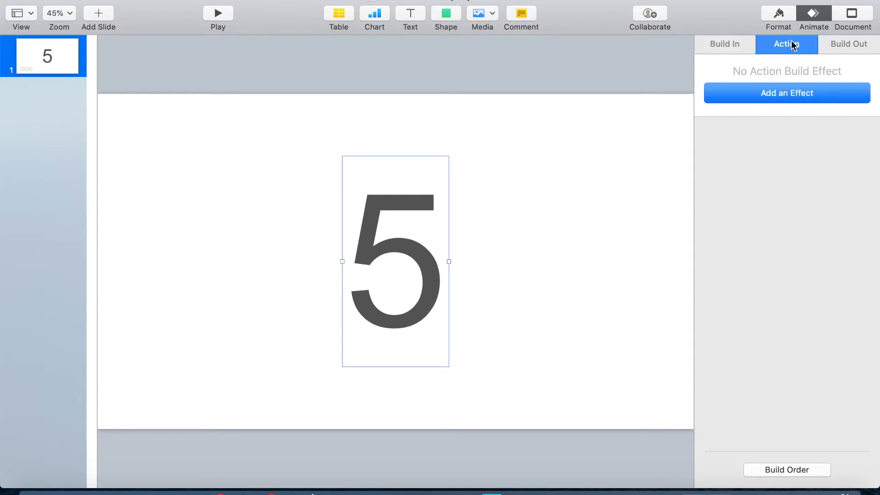
pyautogui.click(864, 44)
pyautogui.click(791, 96)
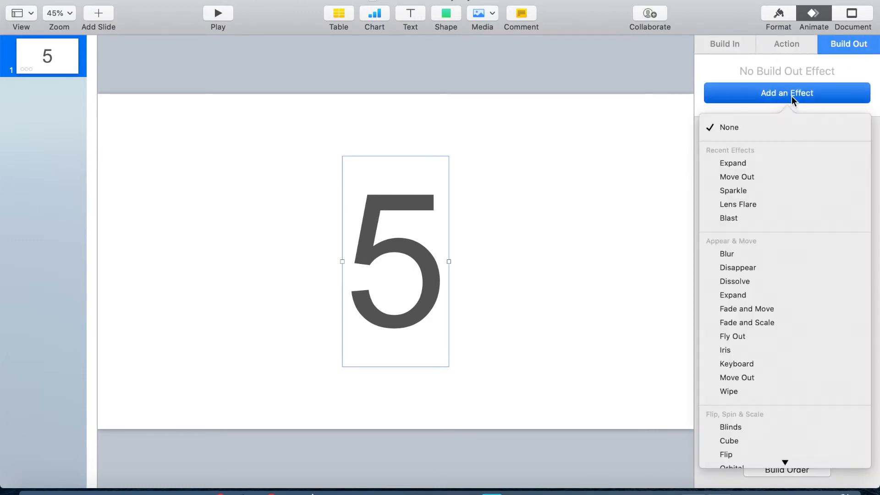
pyautogui.click(746, 163)
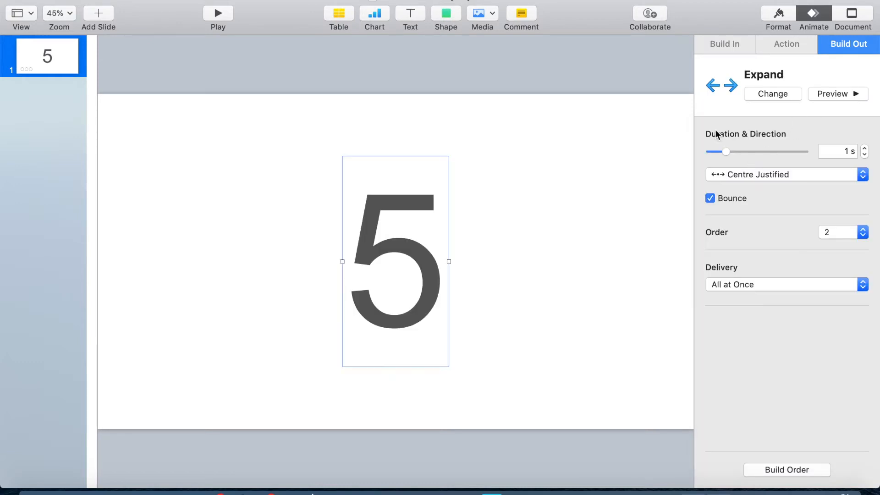
# Step: Set the duration of the Expand build-out effect to 0.5 s
pyautogui.click(864, 154)
pyautogui.click(865, 155)
pyautogui.click(864, 154)
pyautogui.click(865, 154)
pyautogui.click(864, 155)
pyautogui.click(592, 231)
pyautogui.click(416, 249)
# Step: Duplicate the slide with the 5 until the presentation has five identical slides
pyautogui.click(67, 69)
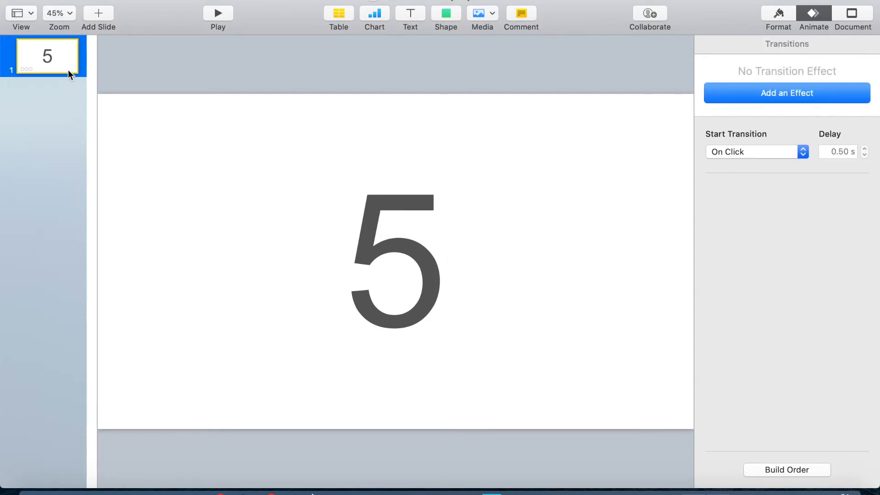
pyautogui.rightClick(66, 56)
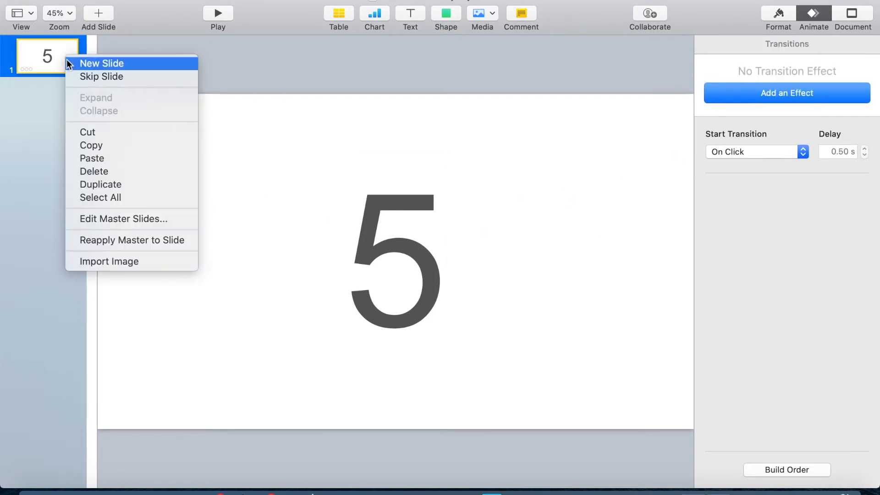
pyautogui.click(114, 185)
pyautogui.rightClick(56, 107)
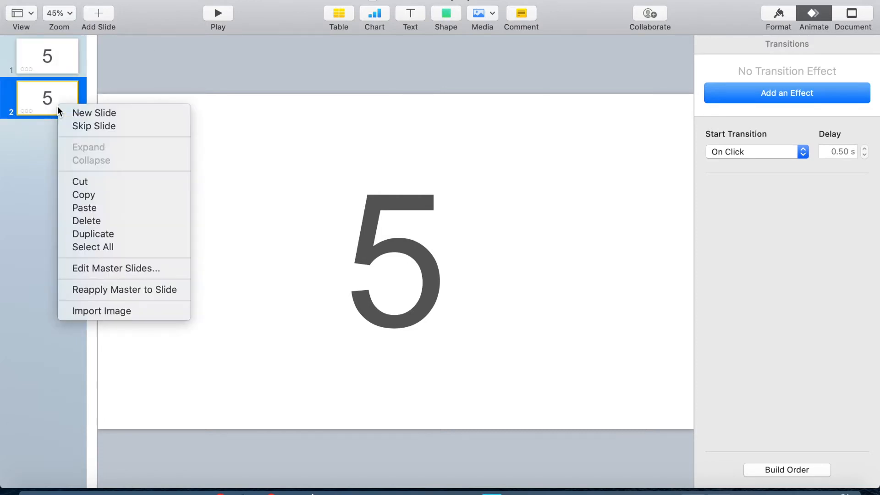
pyautogui.click(88, 233)
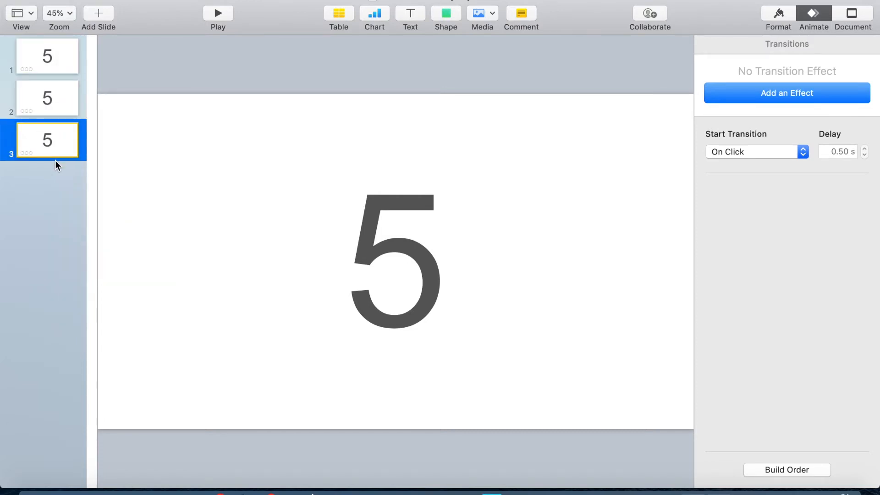
pyautogui.rightClick(54, 144)
pyautogui.click(79, 260)
pyautogui.rightClick(56, 103)
pyautogui.click(87, 230)
pyautogui.rightClick(55, 154)
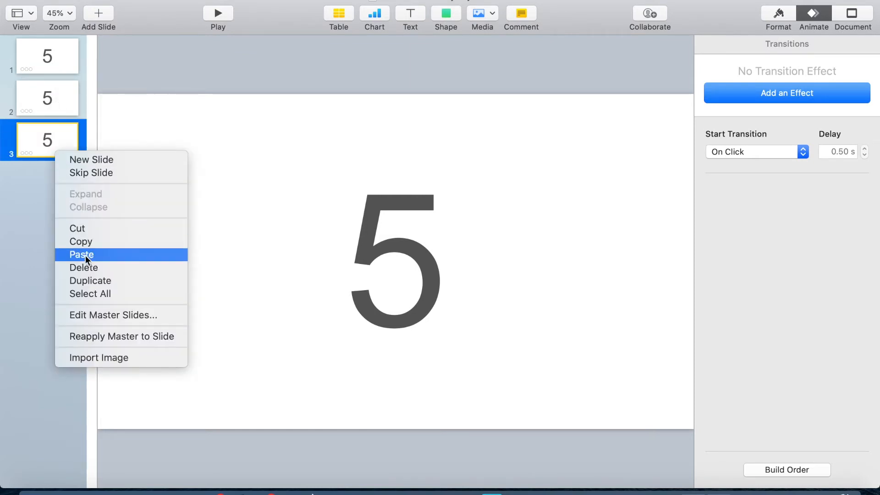
pyautogui.click(87, 254)
pyautogui.rightClick(59, 193)
pyautogui.click(92, 318)
# Step: Replace the number on slides 2 to 5 with 4, 3, 2 and 1 in that order
pyautogui.click(51, 97)
pyautogui.click(411, 251)
pyautogui.write('4')
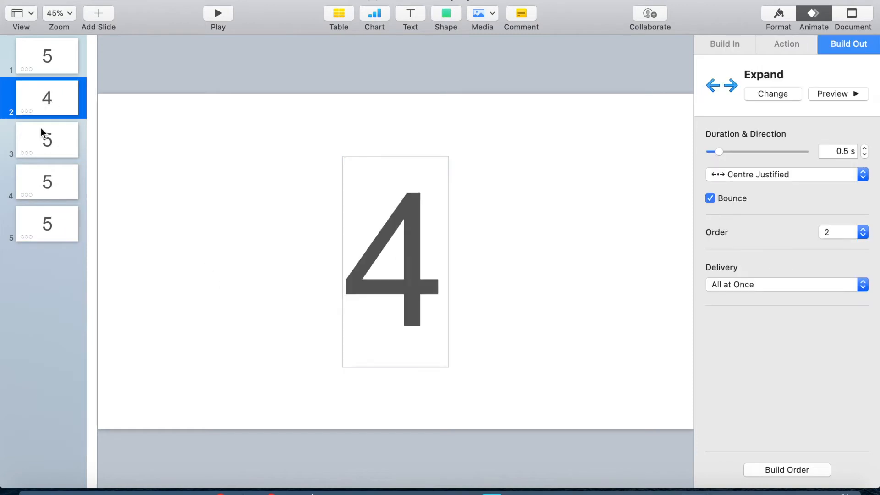
pyautogui.click(47, 140)
pyautogui.doubleClick(428, 255)
pyautogui.write('3')
pyautogui.click(47, 182)
pyautogui.doubleClick(403, 266)
pyautogui.write('2')
pyautogui.click(47, 223)
pyautogui.doubleClick(412, 252)
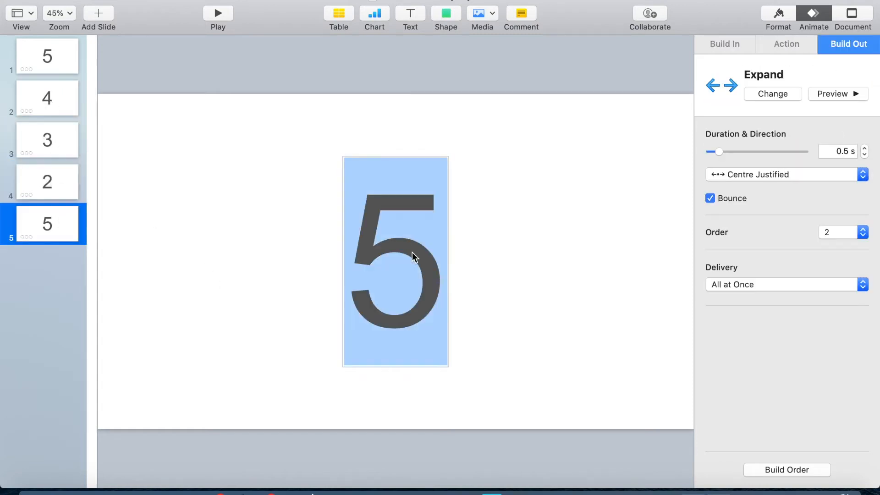
pyautogui.write('1')
# Step: Set slide 1's transition to start automatically with a delay of 0 s
pyautogui.click(49, 54)
pyautogui.rightClick(369, 123)
pyautogui.click(682, 133)
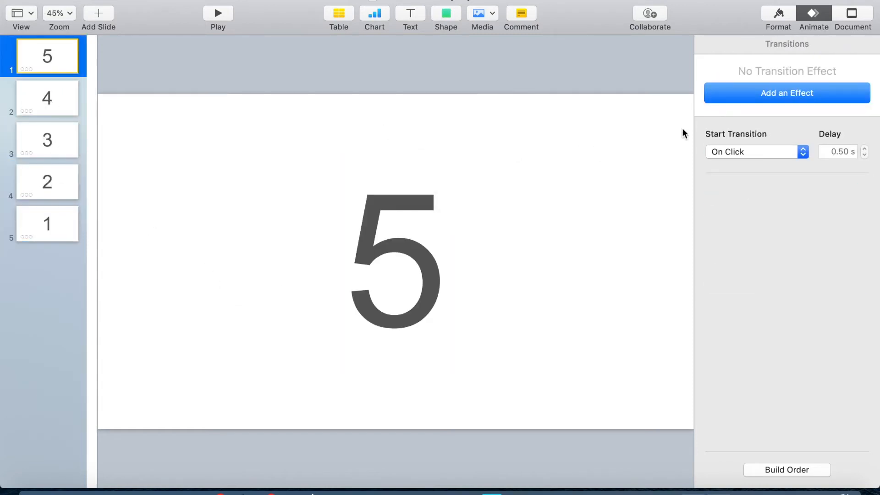
pyautogui.click(746, 155)
pyautogui.click(750, 161)
pyautogui.click(864, 154)
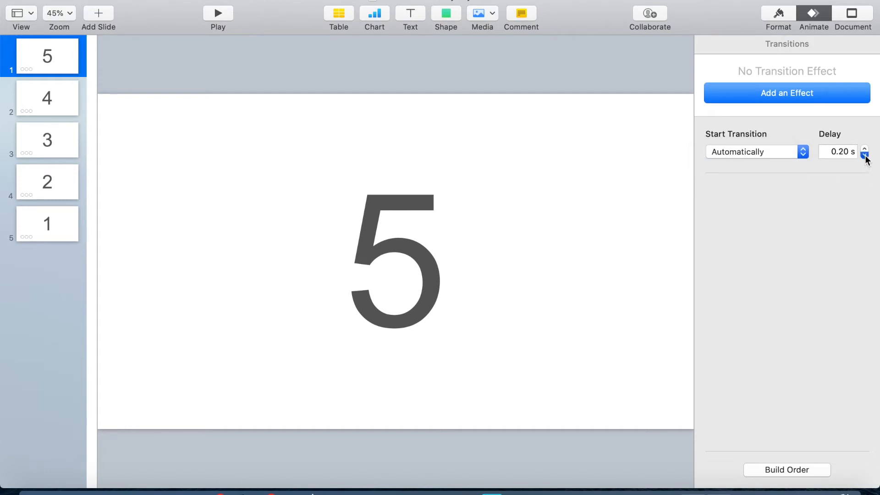
# Step: Set slide 2's transition to start automatically with a delay of 0 s
pyautogui.click(81, 97)
pyautogui.click(793, 153)
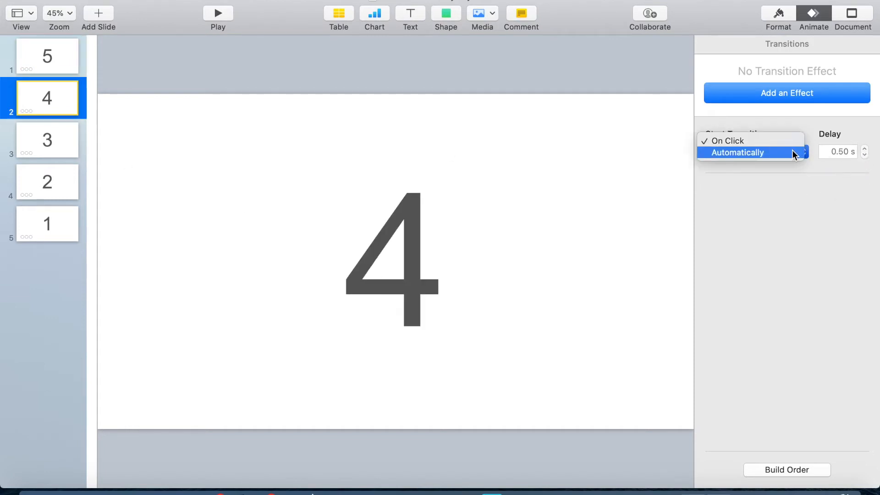
pyautogui.click(736, 157)
pyautogui.click(864, 156)
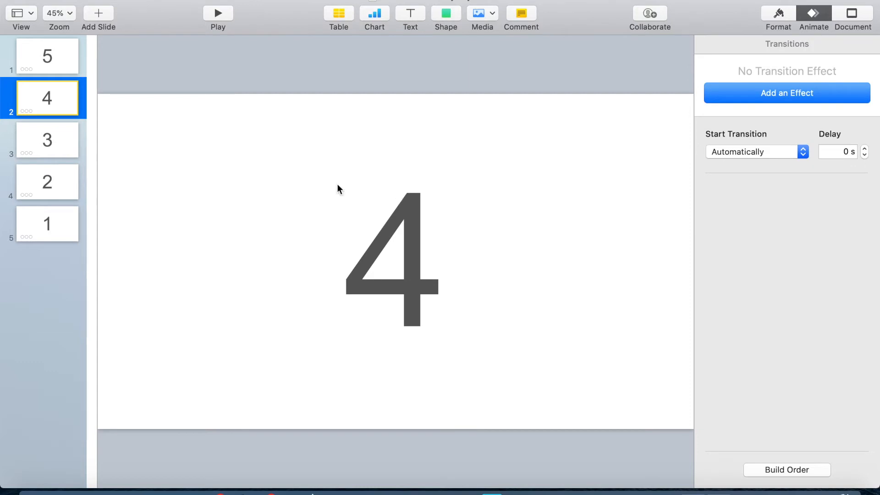
# Step: Set slide 3's transition to start automatically and lower its delay
pyautogui.click(67, 147)
pyautogui.click(807, 153)
pyautogui.click(737, 153)
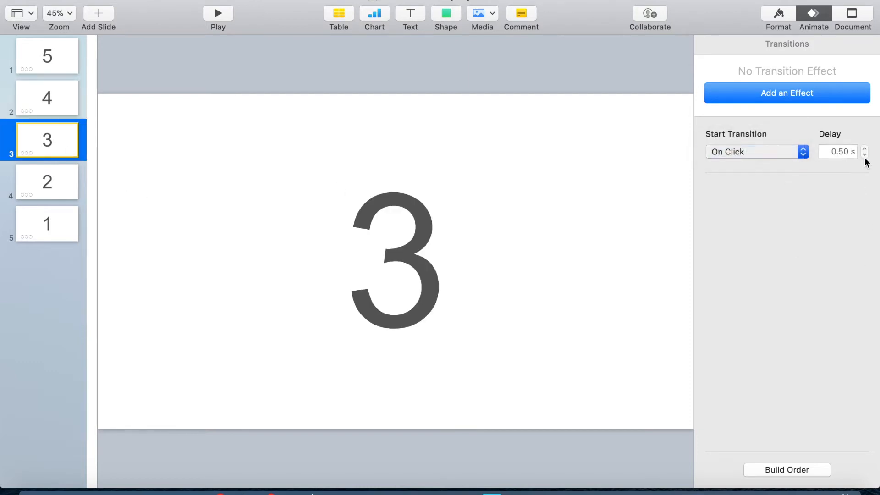
pyautogui.click(865, 155)
# Step: Set slide 4's transition to start automatically with a delay of 0 s
pyautogui.click(42, 168)
pyautogui.click(804, 152)
pyautogui.click(748, 157)
pyautogui.click(864, 156)
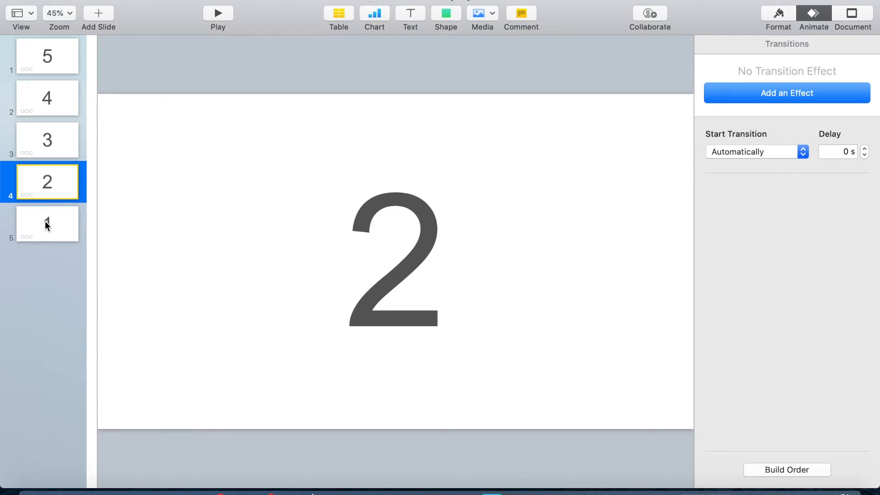
# Step: Set slide 5's transition to start automatically and lower its delay
pyautogui.click(25, 224)
pyautogui.click(803, 152)
pyautogui.click(751, 153)
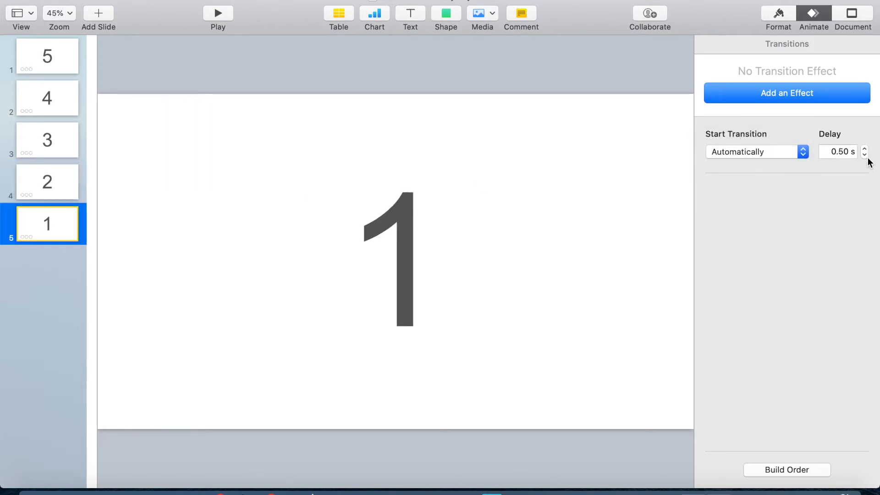
pyautogui.click(865, 156)
# Step: Play the slideshow from slide 1 to check the countdown, and return to editing slide 1
pyautogui.click(51, 55)
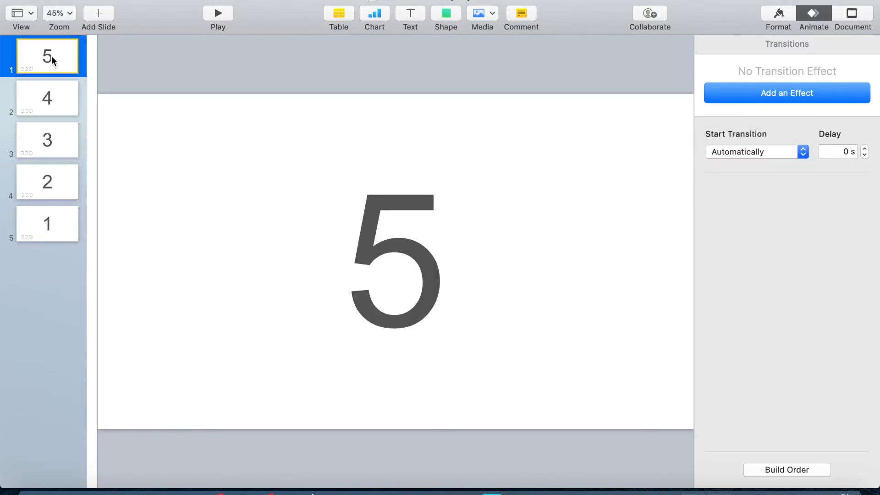
pyautogui.click(215, 14)
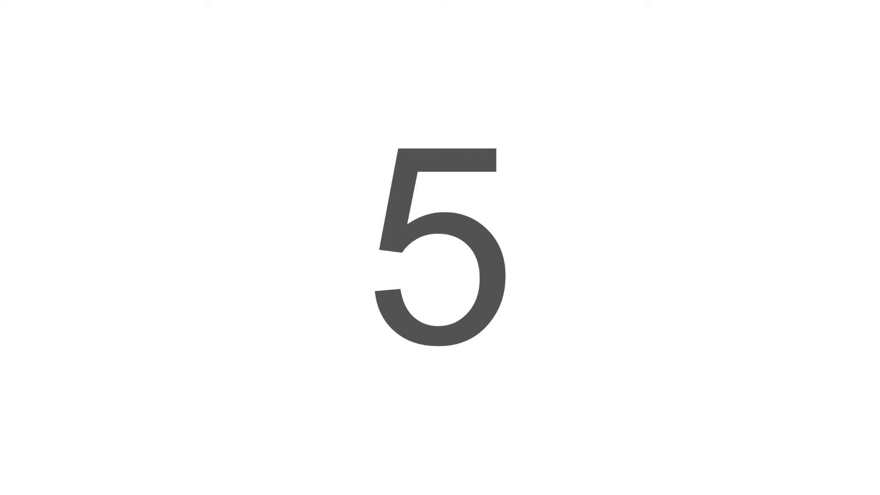
pyautogui.press('Escape')
pyautogui.click(60, 64)
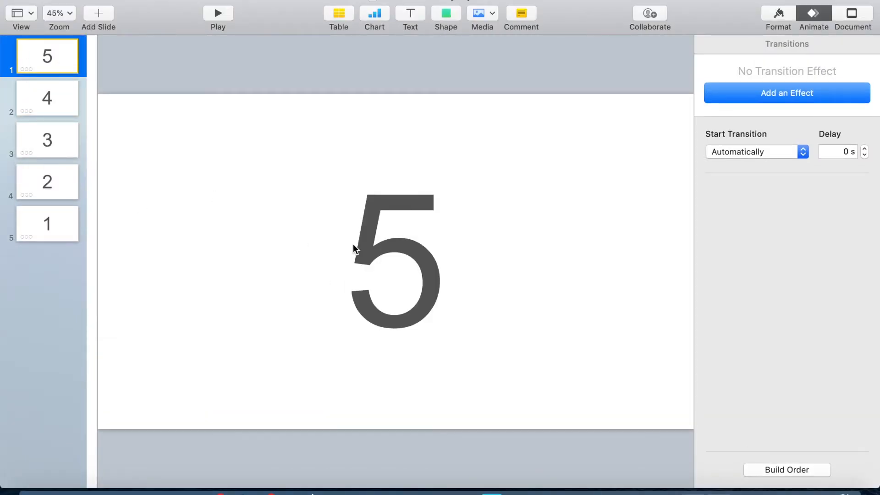
# Step: Set the 5's Expand build-out on slide 1 to start After Previous Build in the build order
pyautogui.click(355, 247)
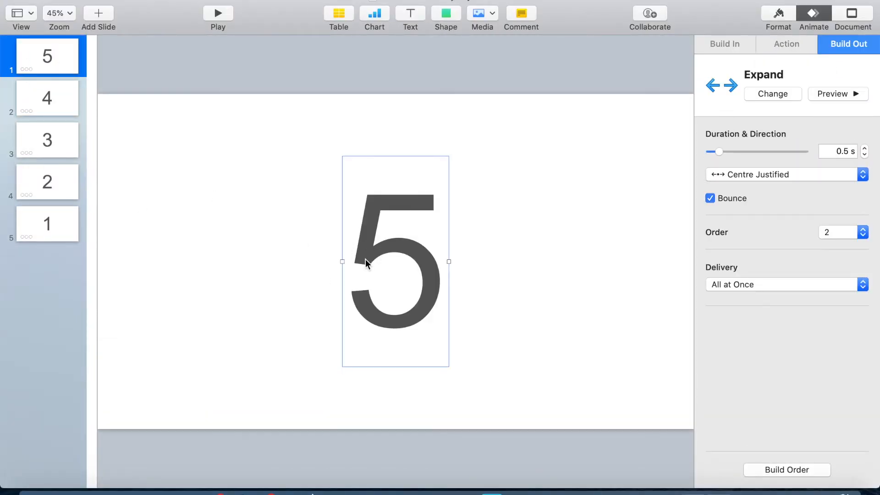
pyautogui.click(785, 470)
pyautogui.click(775, 415)
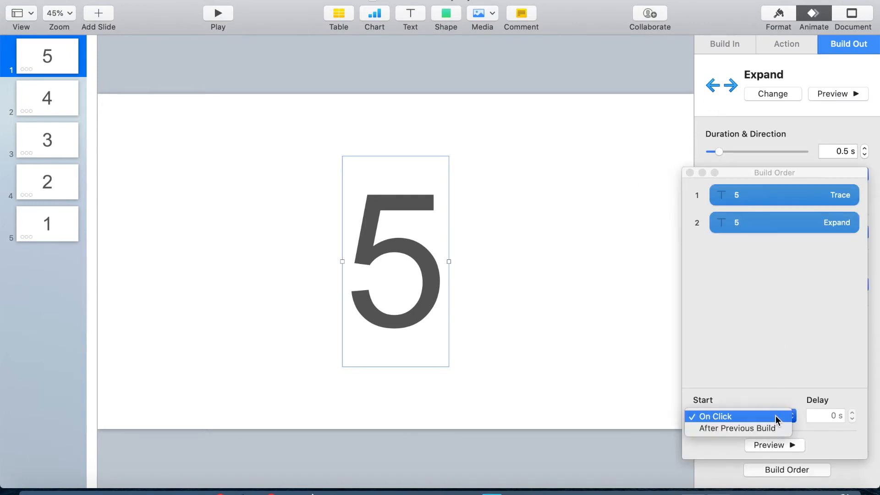
pyautogui.click(760, 427)
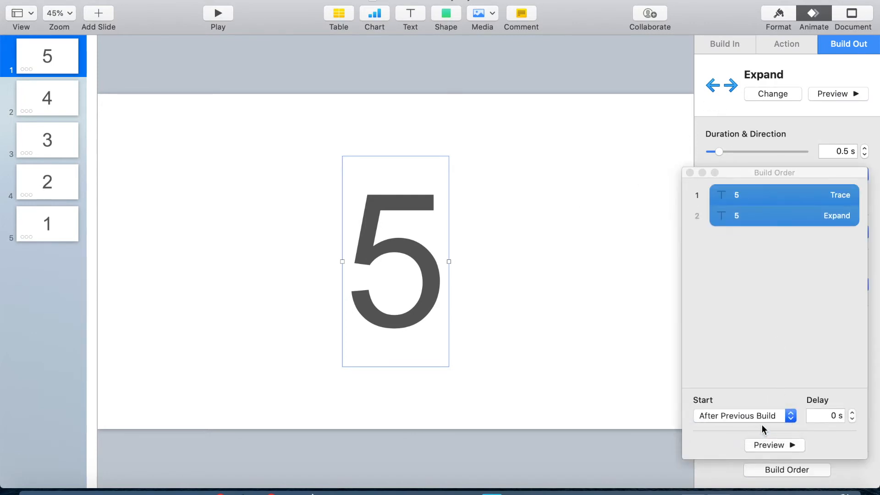
pyautogui.click(578, 341)
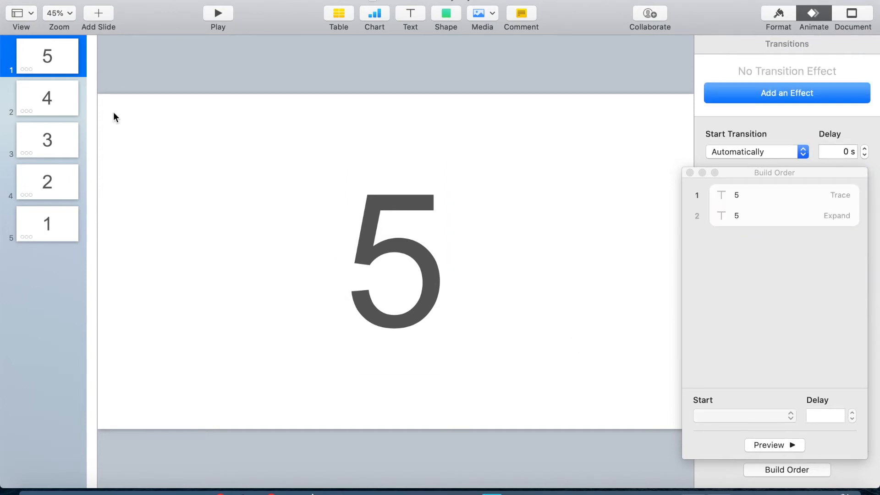
# Step: Set the 4's Trace build-in on slide 2 to start After Transition
pyautogui.click(41, 94)
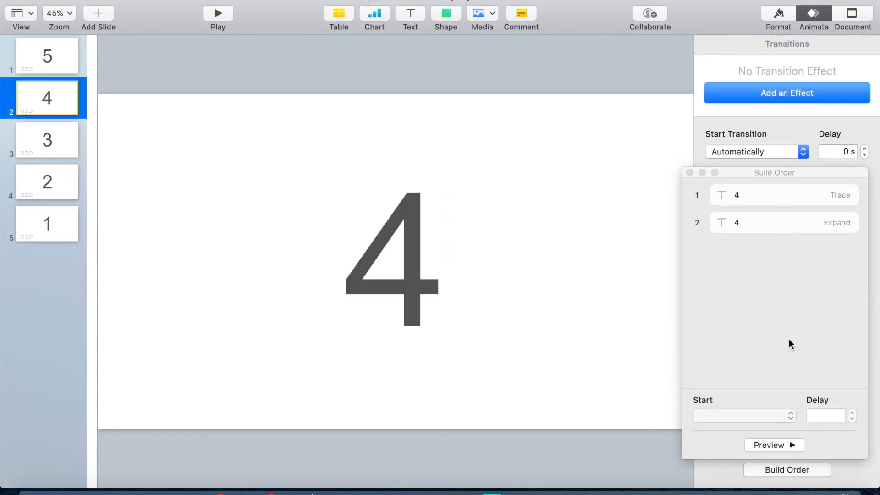
pyautogui.click(765, 196)
pyautogui.click(761, 417)
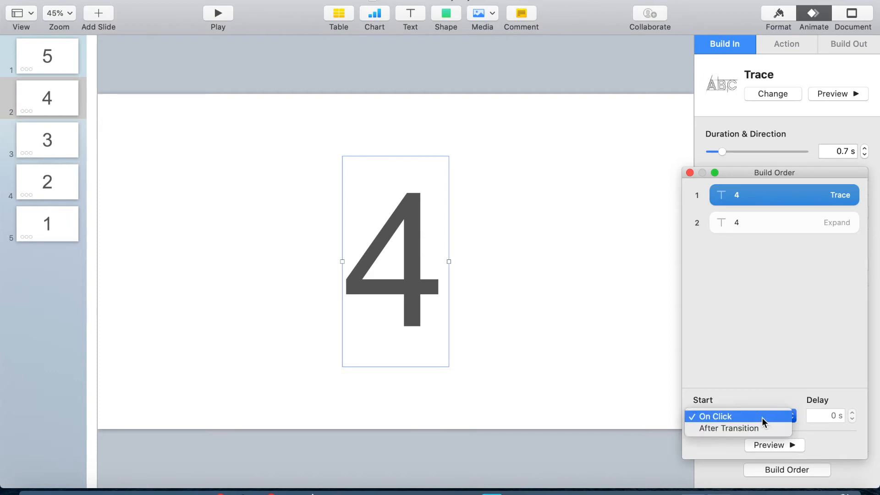
pyautogui.click(749, 426)
# Step: Set the 3's Trace build-in on slide 3 to start After Transition
pyautogui.click(55, 151)
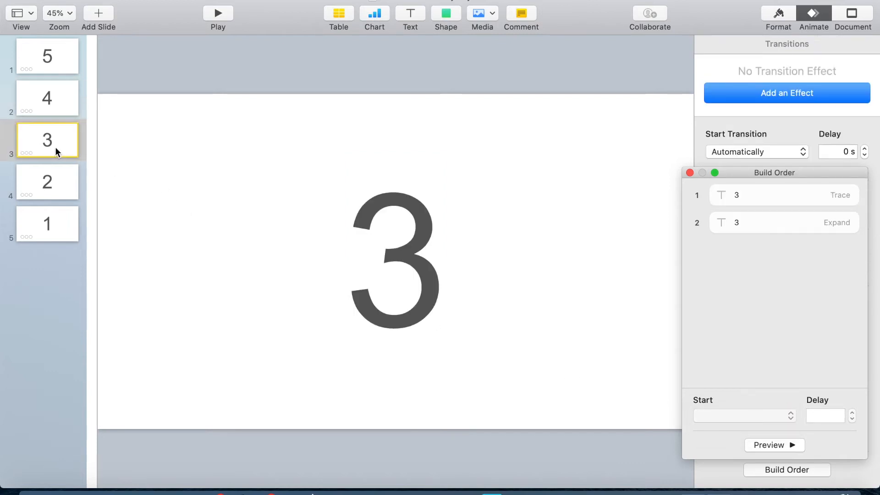
pyautogui.click(747, 196)
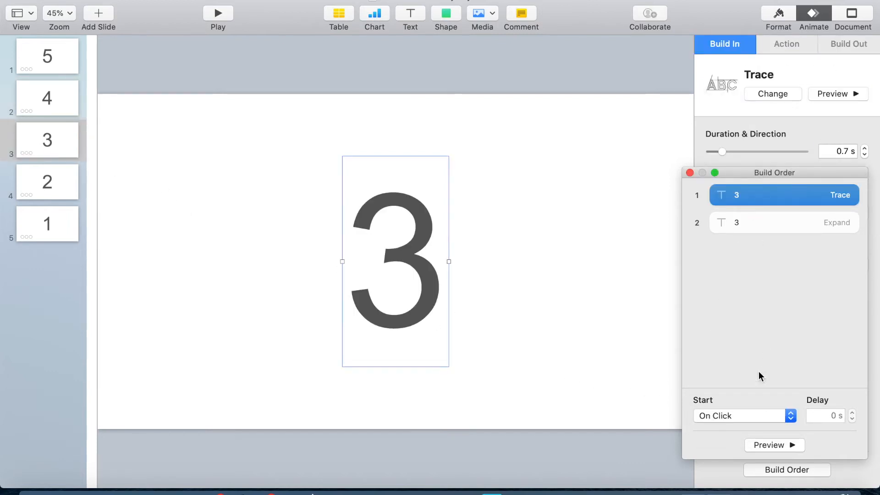
pyautogui.click(744, 420)
pyautogui.click(739, 427)
# Step: Set the 2's Trace build-in on slide 4 to start After Transition
pyautogui.click(52, 190)
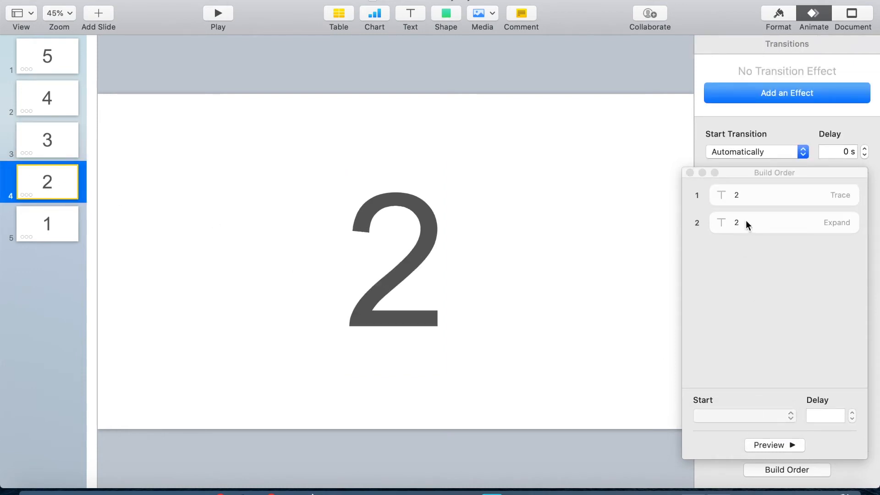
pyautogui.click(748, 194)
pyautogui.click(754, 414)
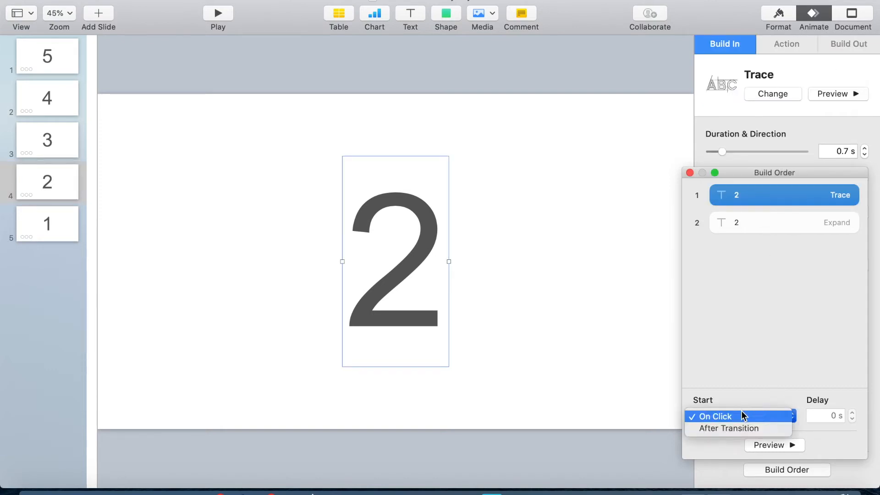
pyautogui.click(734, 428)
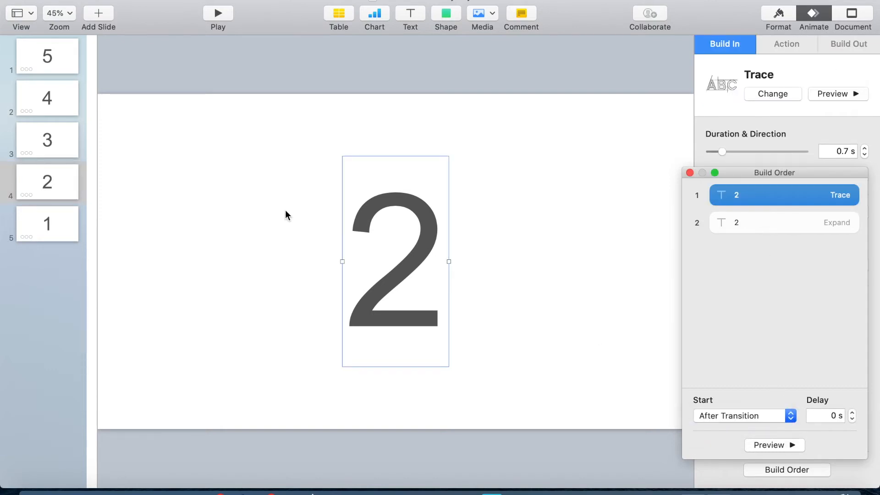
# Step: Set the 1's Trace build-in on slide 5 to start After Transition
pyautogui.click(52, 223)
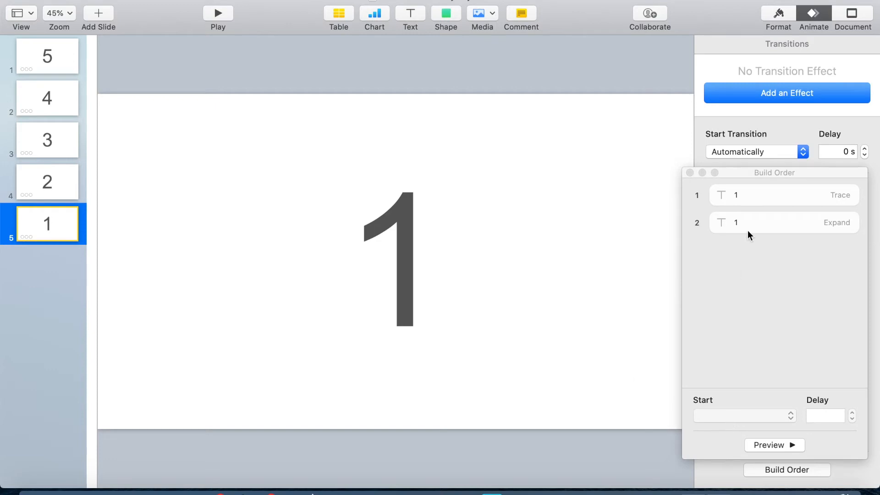
pyautogui.click(744, 201)
pyautogui.click(743, 415)
pyautogui.click(734, 427)
# Step: Play the slideshow from slide 1 to check the automatic builds, and return to editing the presentation
pyautogui.click(39, 50)
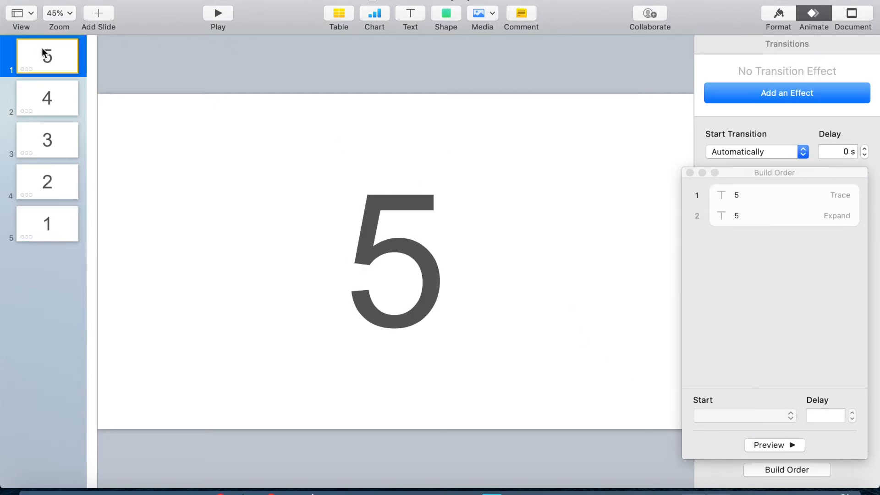
pyautogui.click(215, 15)
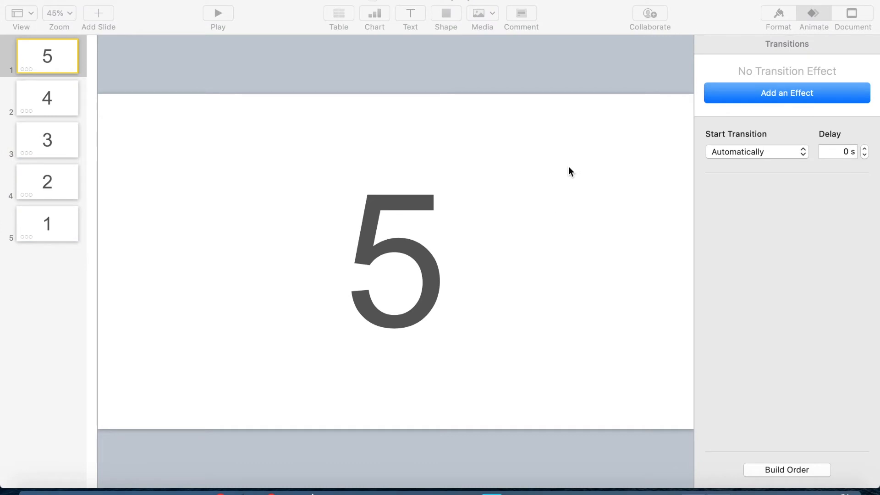
pyautogui.click(515, 86)
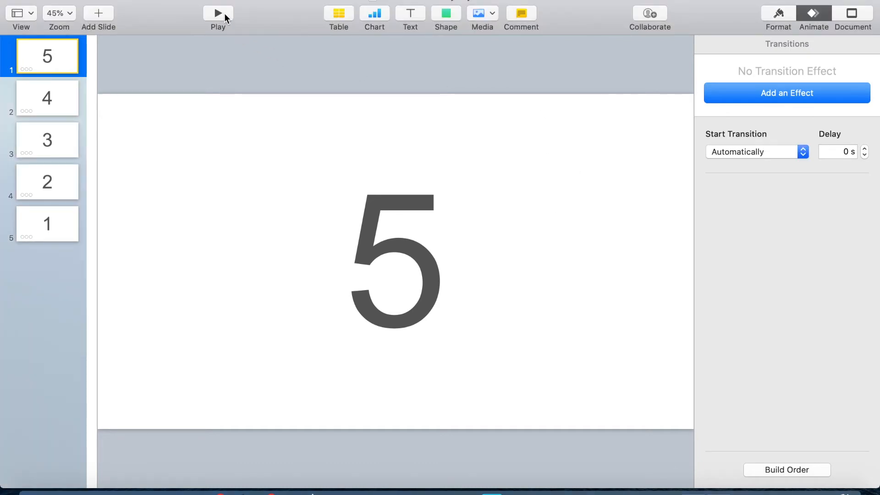
pyautogui.click(225, 18)
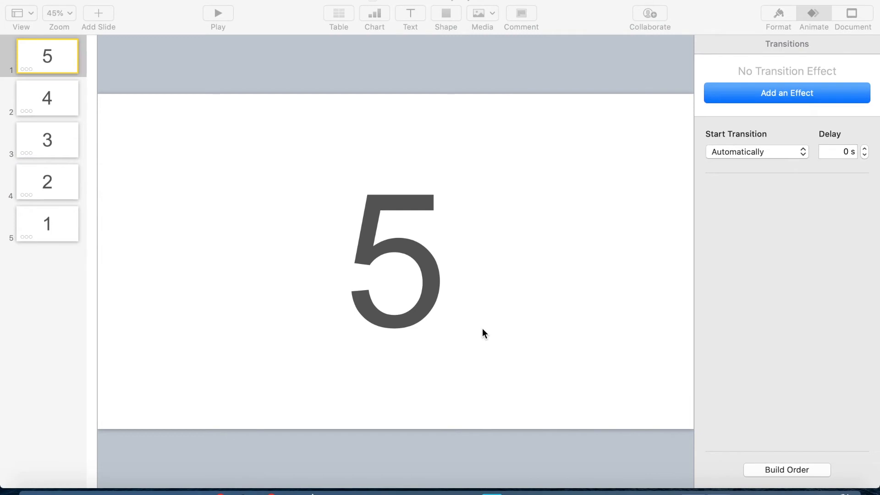
pyautogui.click(521, 231)
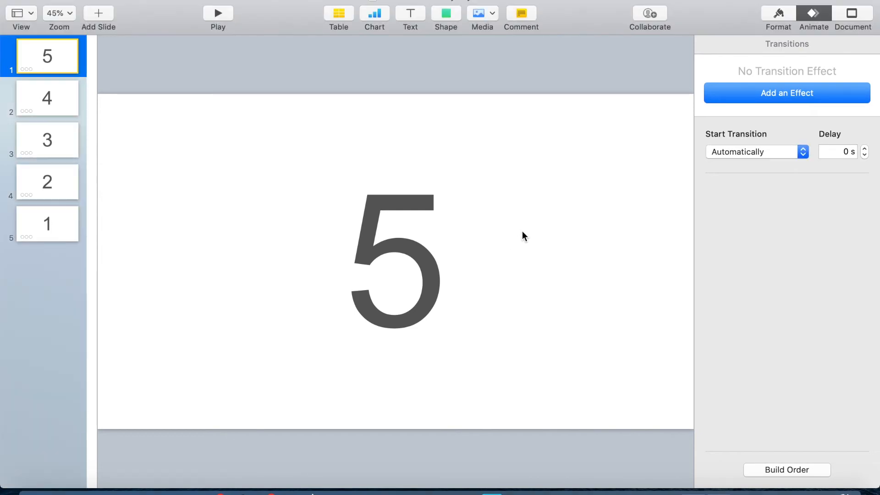
# Step: Fill the background of slide 1 with bright light green
pyautogui.click(782, 18)
pyautogui.click(719, 260)
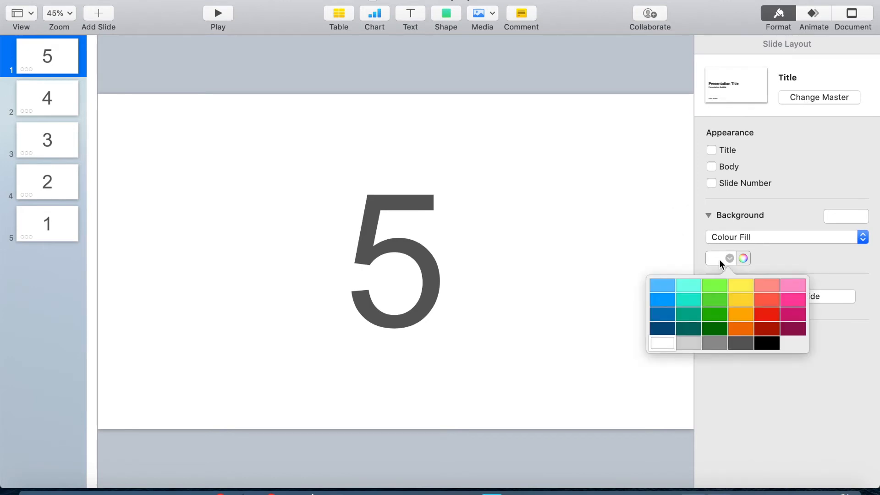
pyautogui.click(715, 285)
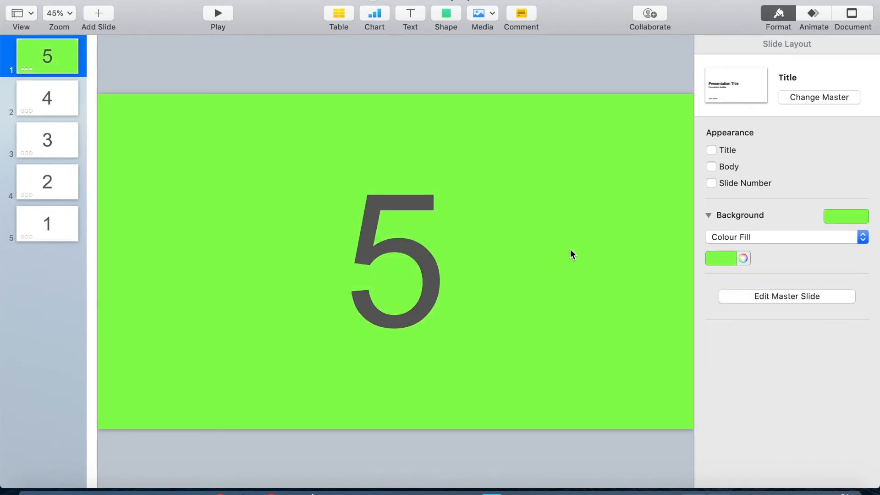
# Step: Apply the same bright light green background fill to slides 2 and 3
pyautogui.click(69, 90)
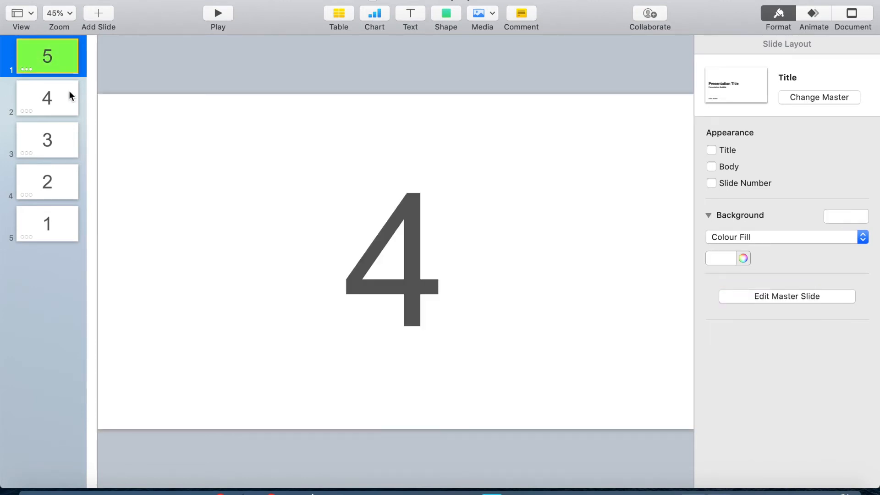
pyautogui.click(725, 257)
pyautogui.click(715, 283)
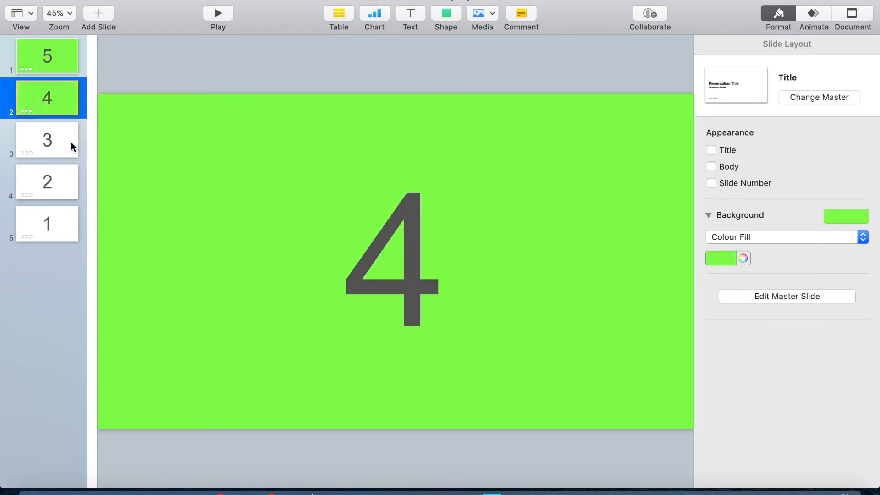
pyautogui.click(76, 144)
pyautogui.click(728, 258)
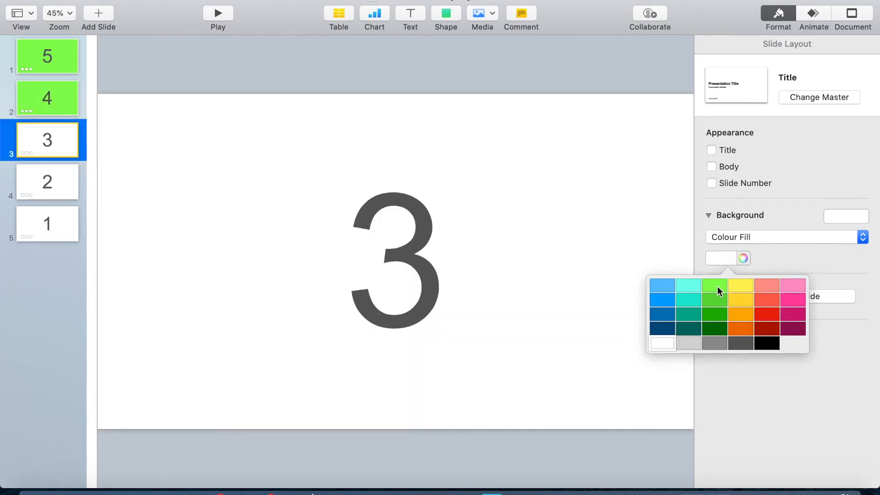
pyautogui.click(717, 287)
# Step: Apply the same bright light green background fill to slides 4 and 5
pyautogui.click(59, 179)
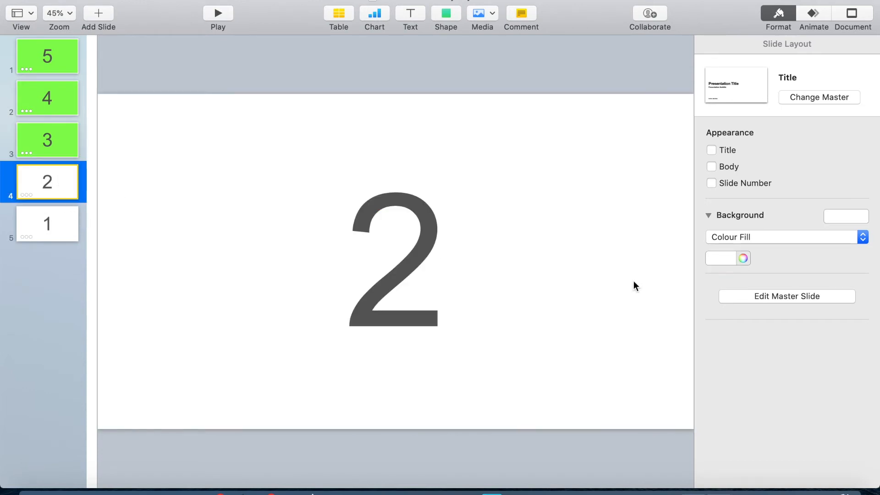
pyautogui.click(722, 266)
pyautogui.click(710, 287)
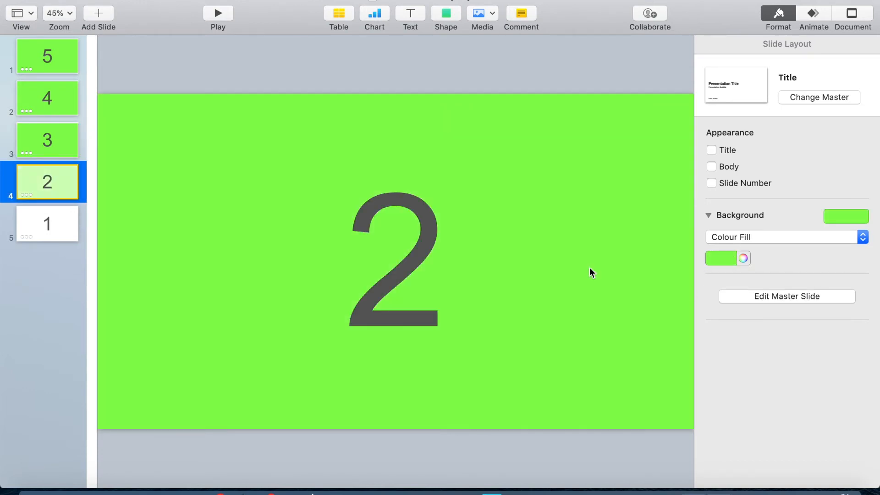
pyautogui.click(64, 223)
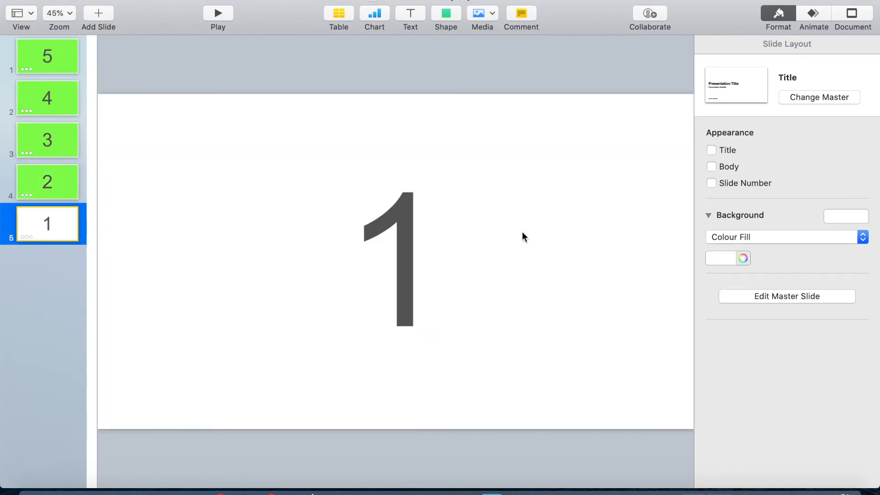
pyautogui.click(719, 257)
pyautogui.click(716, 287)
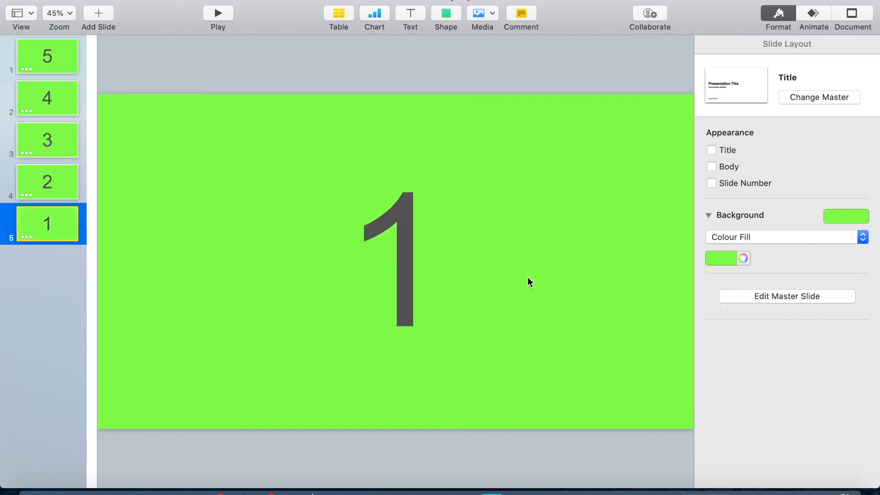
# Step: Export all slides as a self-playing 1920 x 1080 movie at 60 FPS in Apple ProRes 4444, saved as COUNTDOWNkey.mov in Downloads
pyautogui.click(53, 64)
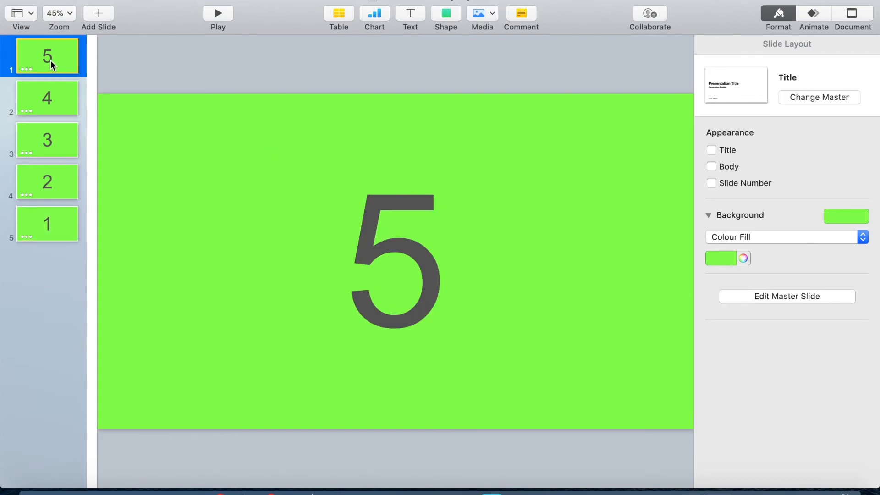
pyautogui.click(91, 0)
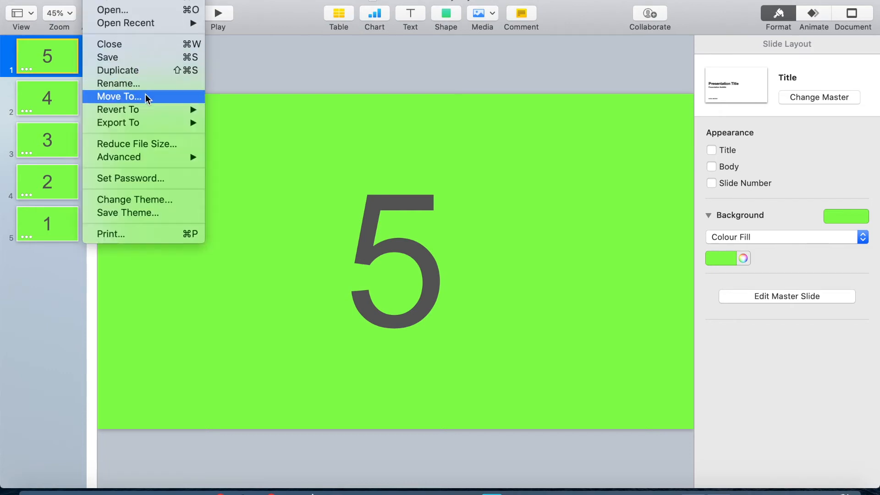
pyautogui.moveTo(143, 122)
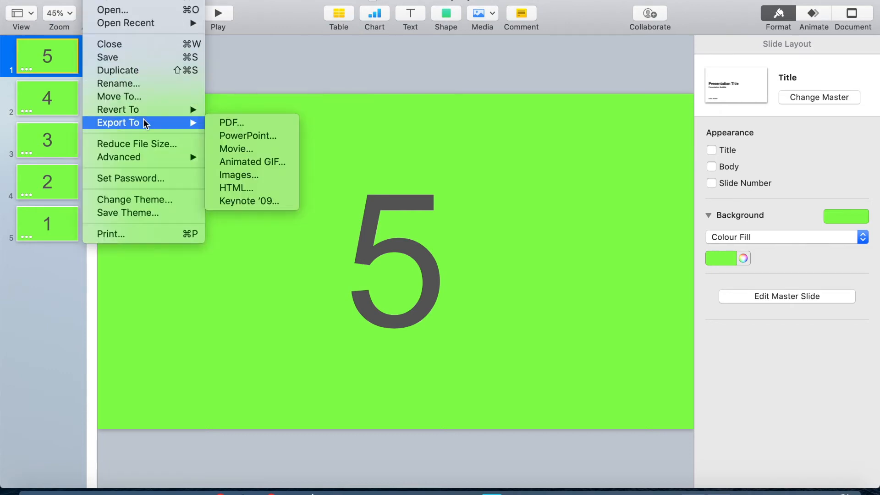
pyautogui.click(238, 150)
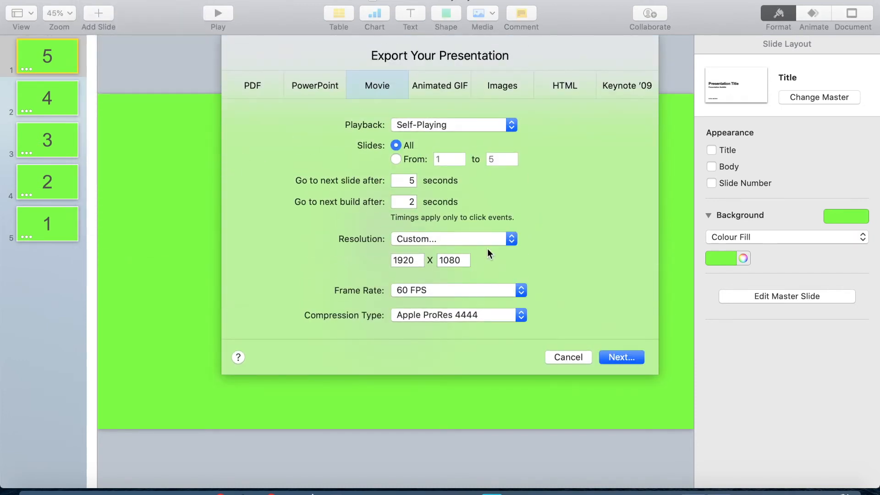
pyautogui.click(498, 239)
pyautogui.click(499, 239)
pyautogui.click(625, 359)
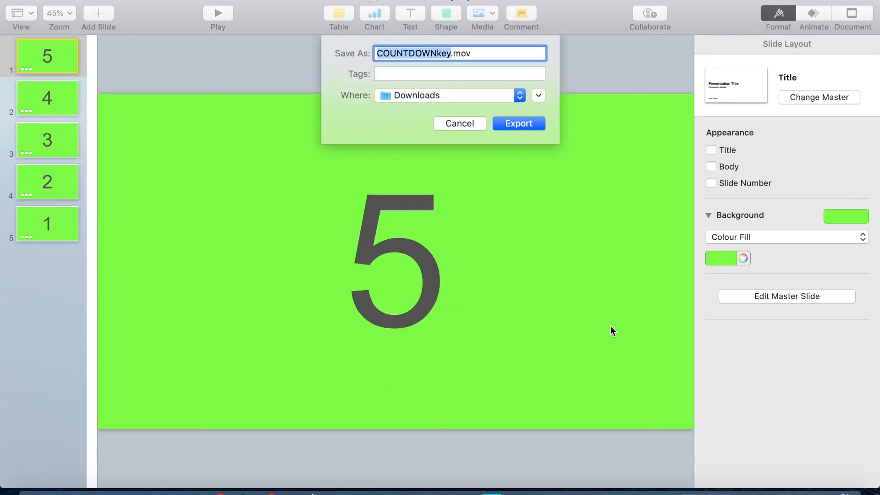
pyautogui.click(513, 123)
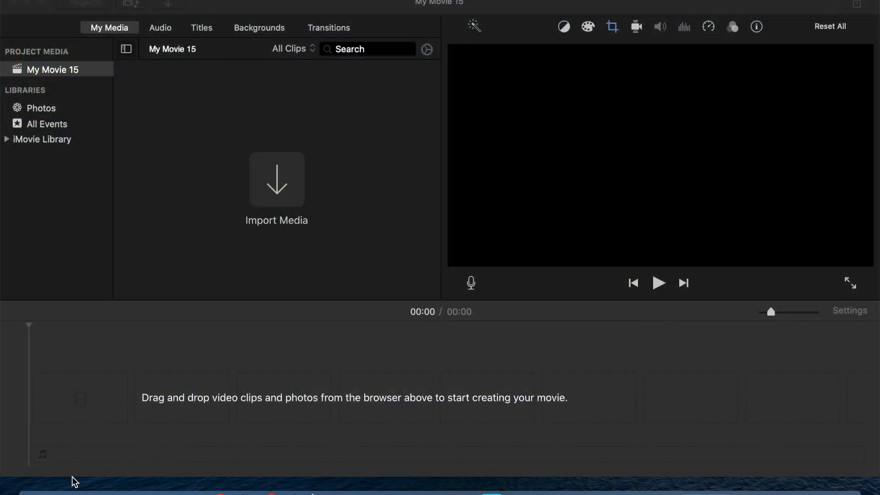
# Step: Import COUNTDOWNkey.mov from the Example-COUNTDOWN folder in Finder into the media of the iMovie project My Movie 15
pyautogui.click(34, 489)
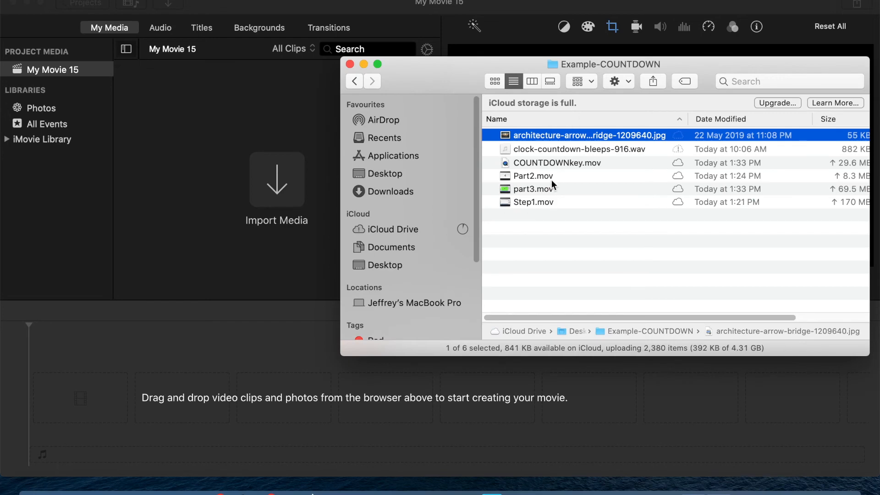
pyautogui.click(547, 164)
pyautogui.moveTo(573, 163); pyautogui.dragTo(246, 163)
pyautogui.click(118, 398)
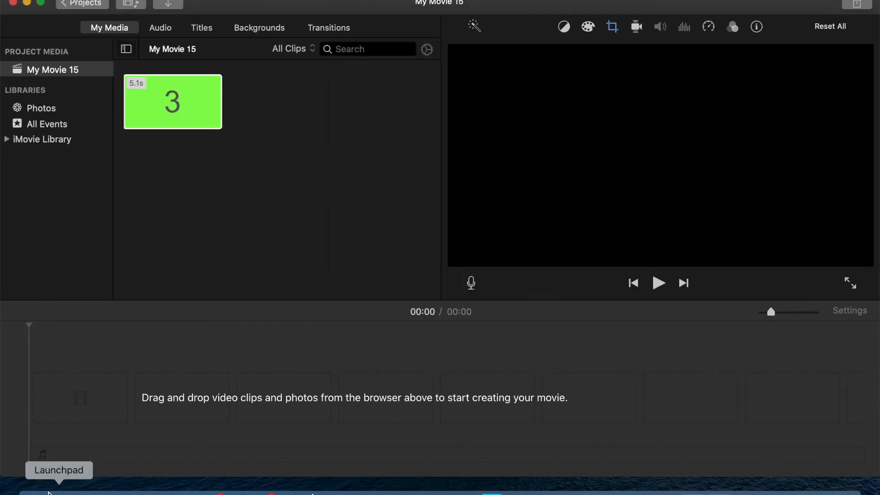
# Step: Import clock-countdown-bleeps-916.wav and architecture-arrow-bridge-1209640.jpg from the Example-COUNTDOWN folder in Finder into the media of My Movie 15
pyautogui.click(34, 490)
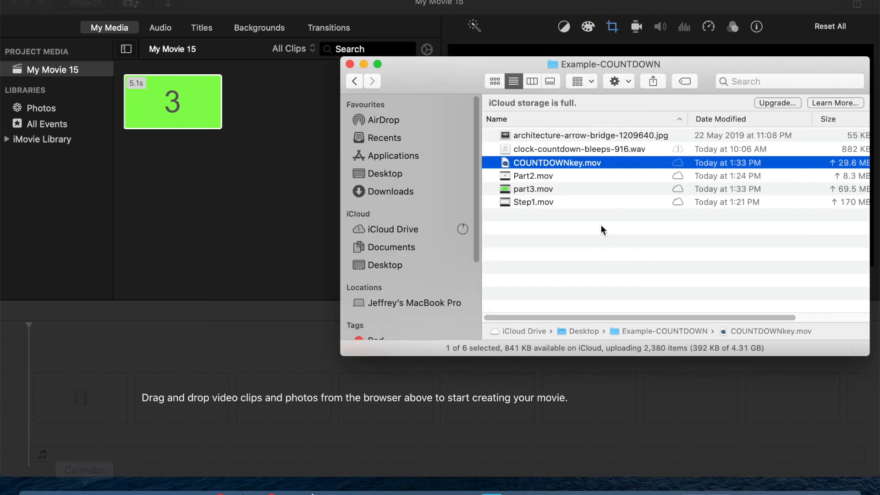
pyautogui.click(598, 150)
pyautogui.moveTo(604, 153); pyautogui.dragTo(265, 183)
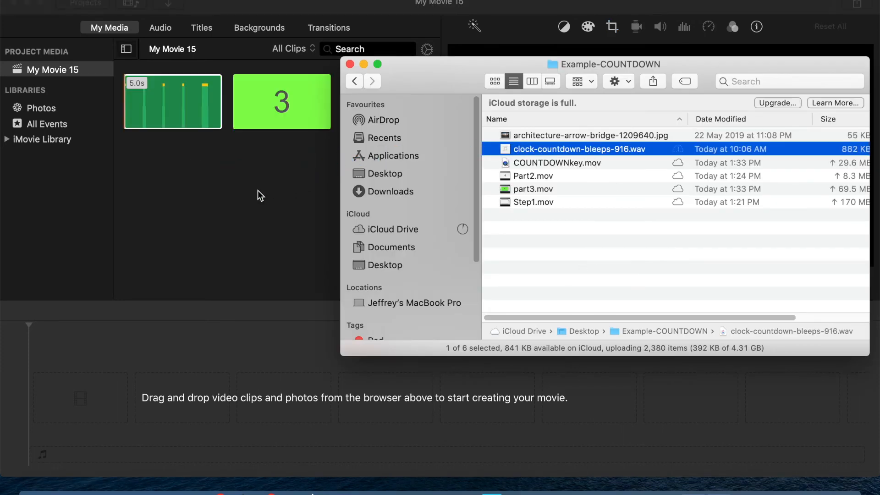
pyautogui.click(210, 260)
pyautogui.click(35, 489)
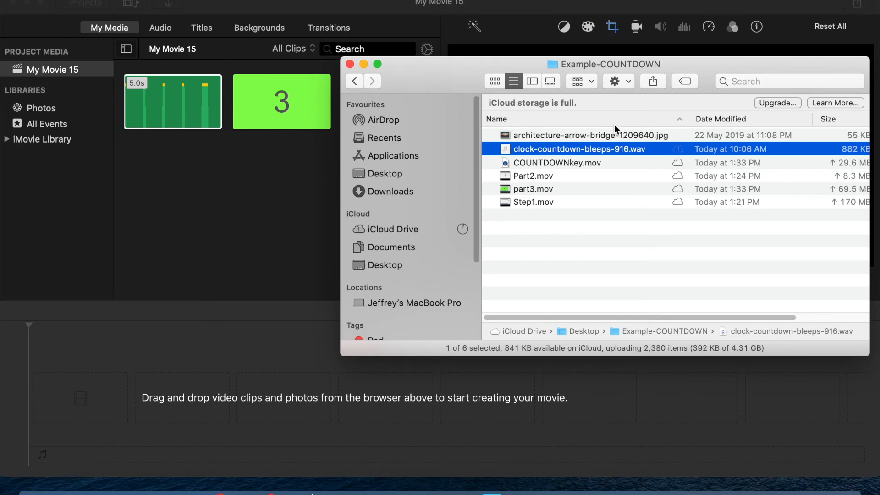
pyautogui.moveTo(593, 135); pyautogui.dragTo(209, 181)
pyautogui.click(209, 181)
pyautogui.click(399, 108)
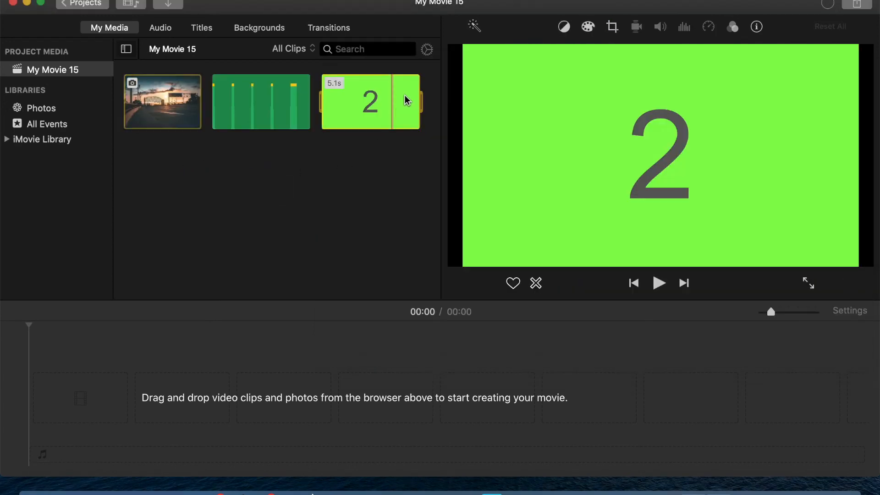
# Step: Stack the bridge photo, the countdown clip above it and the countdown bleeps audio below it at the start of the timeline
pyautogui.moveTo(165, 106); pyautogui.dragTo(59, 406)
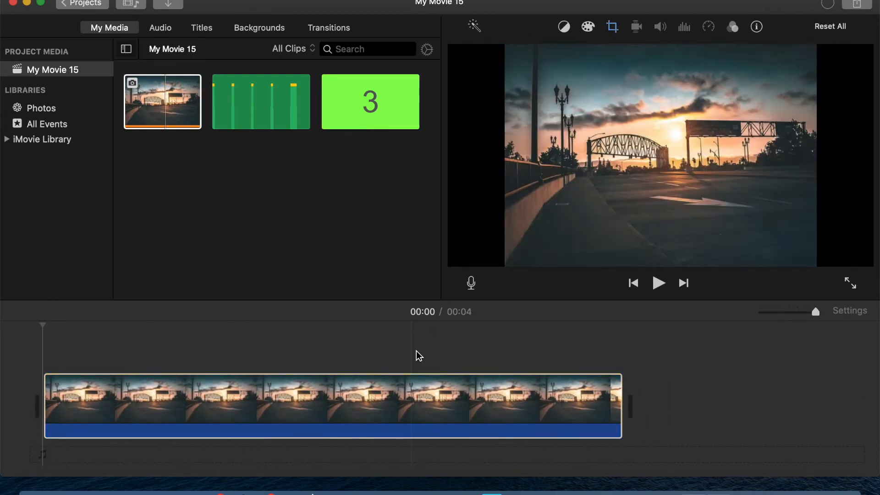
pyautogui.moveTo(365, 102); pyautogui.dragTo(45, 344)
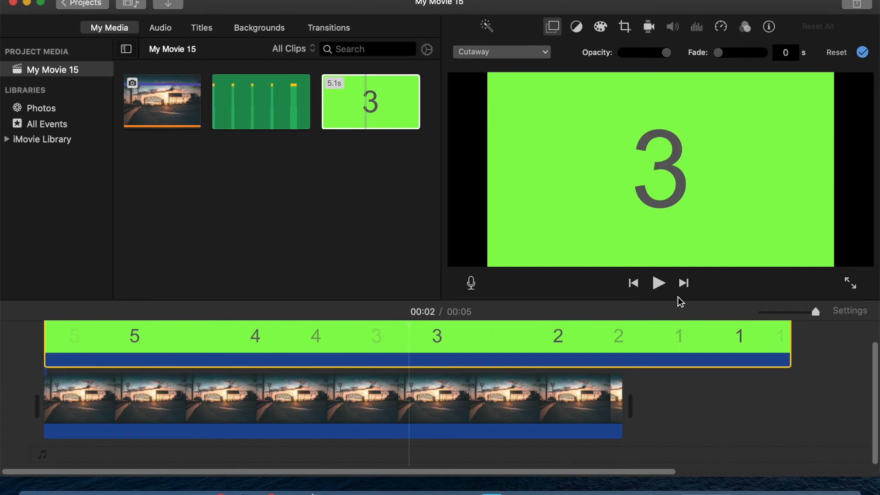
pyautogui.moveTo(815, 312); pyautogui.dragTo(805, 311)
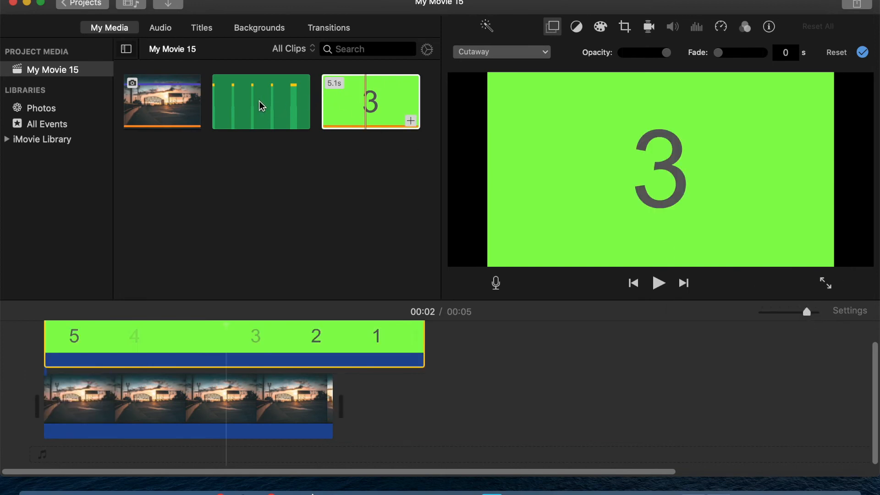
pyautogui.click(240, 103)
pyautogui.moveTo(224, 137); pyautogui.dragTo(53, 449)
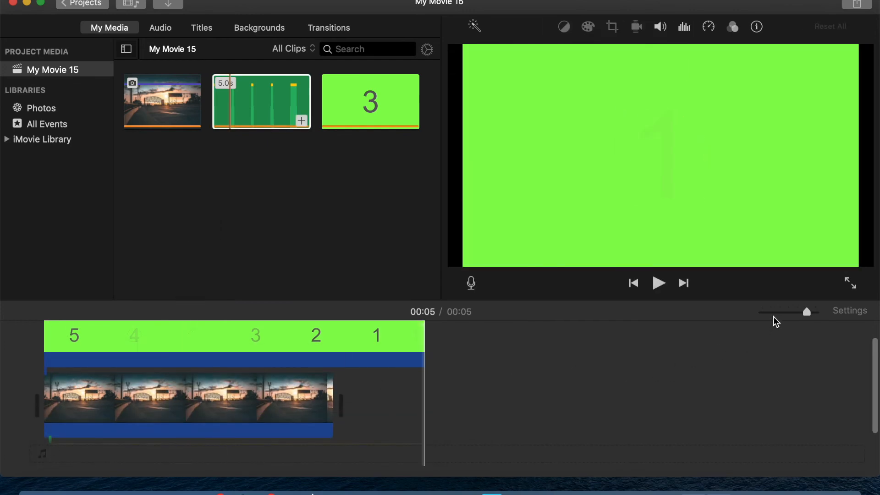
# Step: Extend the end of the bridge photo past the end of the countdown clip, to a duration of about 6.6 s
pyautogui.click(787, 313)
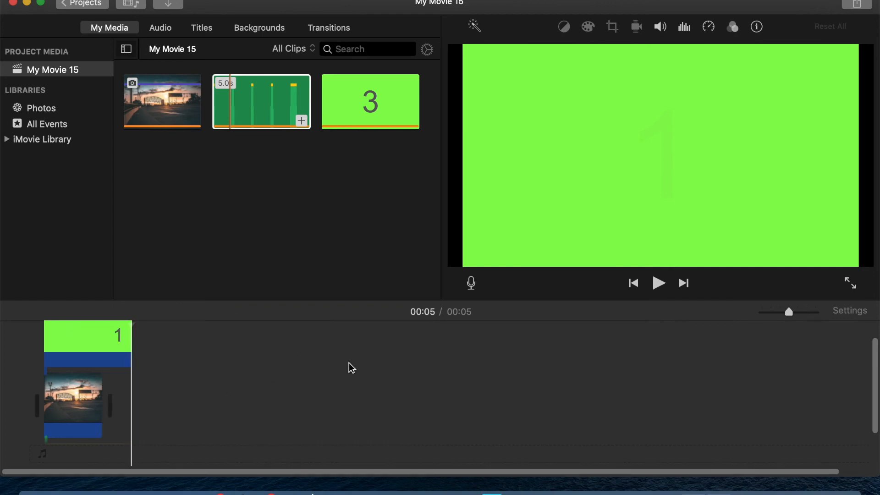
pyautogui.click(798, 312)
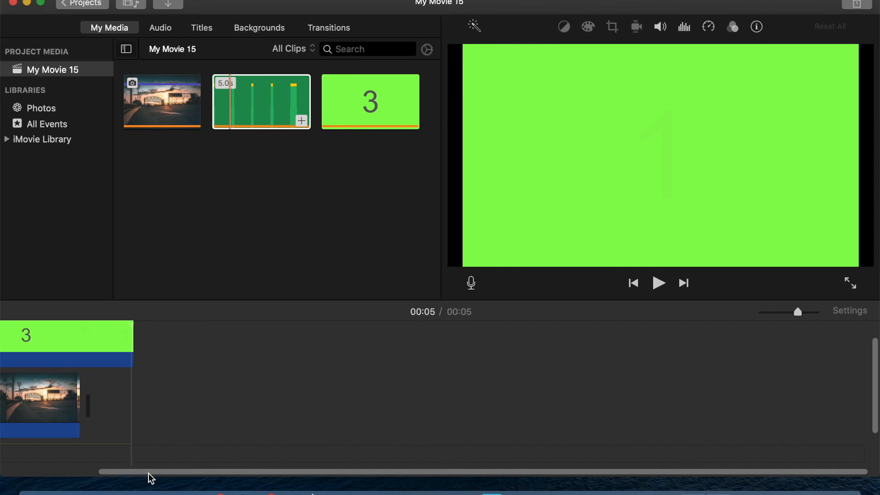
pyautogui.moveTo(152, 477); pyautogui.dragTo(21, 484)
pyautogui.click(165, 418)
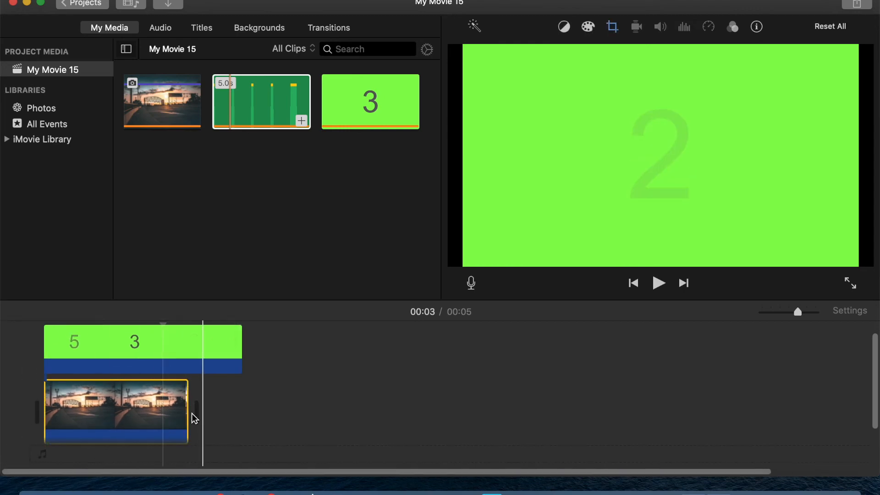
pyautogui.moveTo(191, 416); pyautogui.dragTo(283, 419)
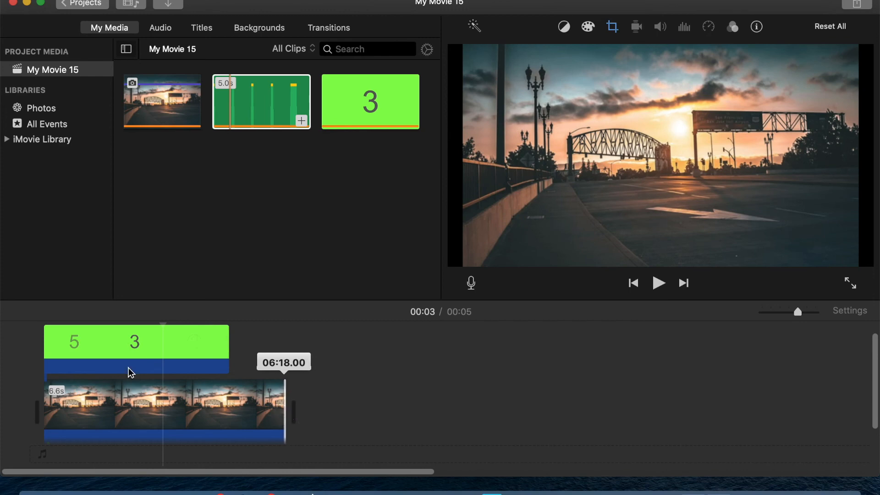
# Step: Change the bridge photo's crop style from Ken Burns to Fit
pyautogui.click(116, 353)
pyautogui.click(130, 421)
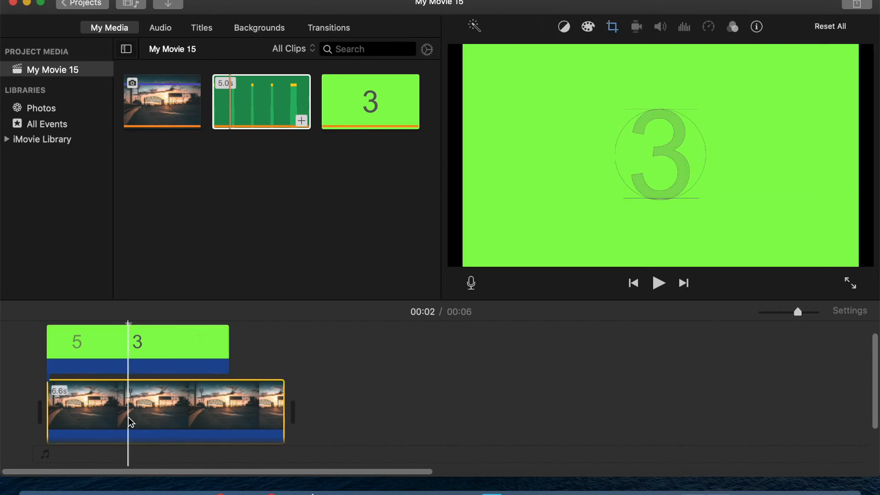
pyautogui.click(62, 413)
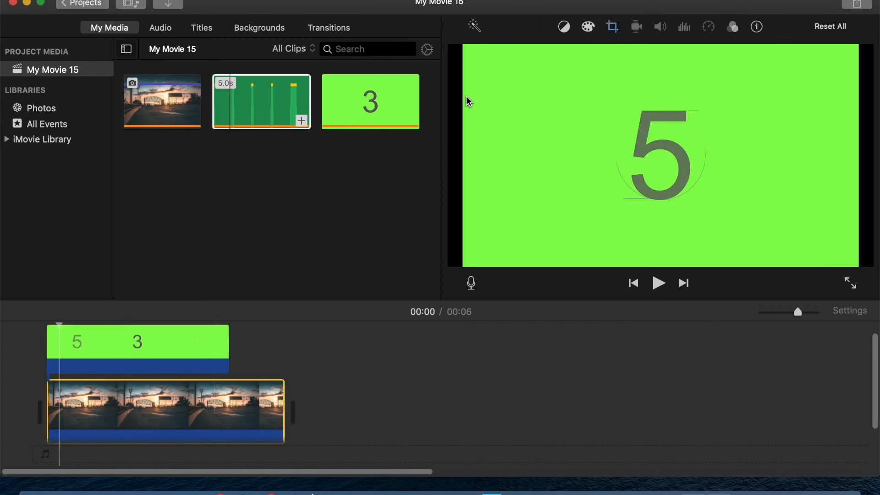
pyautogui.click(611, 32)
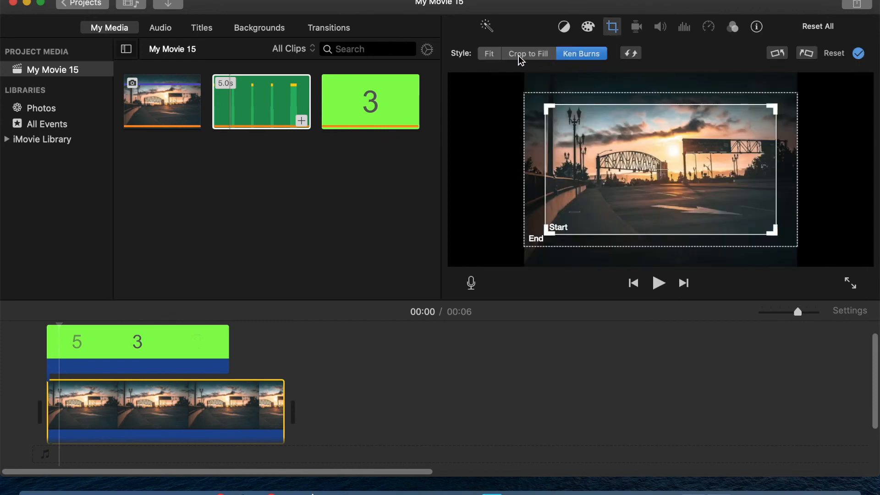
pyautogui.click(489, 54)
# Step: Set the countdown clip's video overlay to Green/Blue Screen so its green background is keyed out over the photo
pyautogui.click(176, 368)
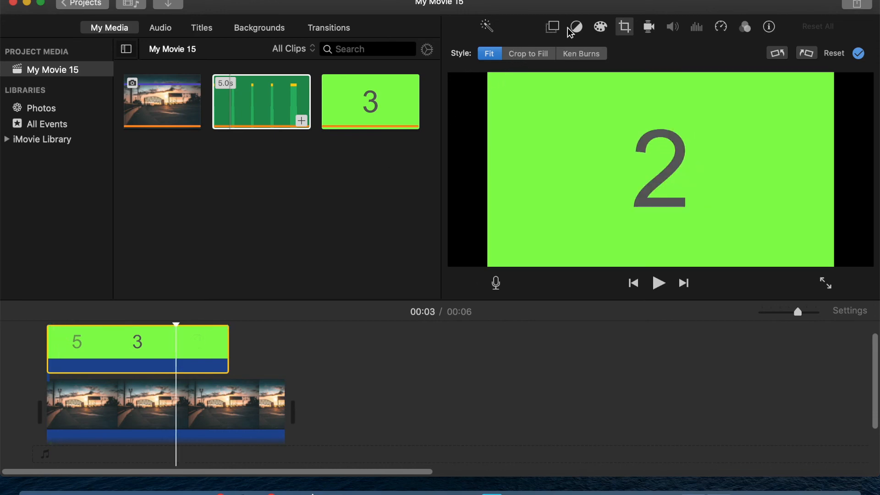
pyautogui.click(555, 31)
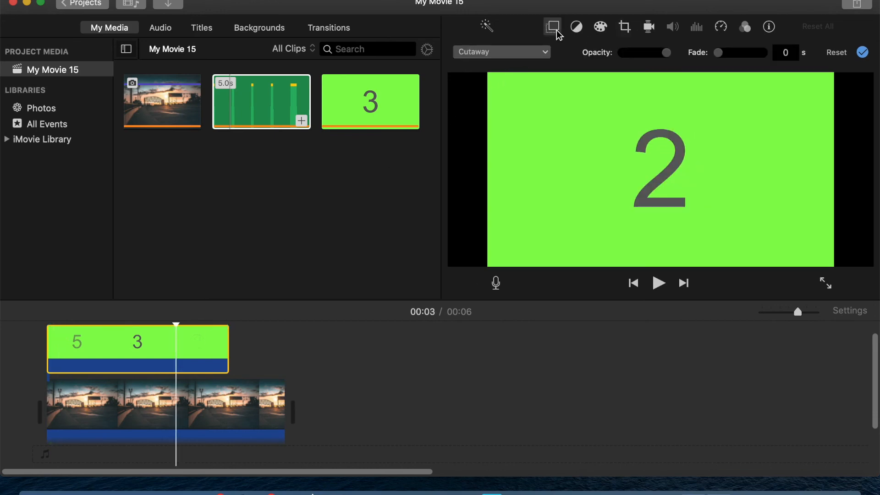
pyautogui.click(547, 53)
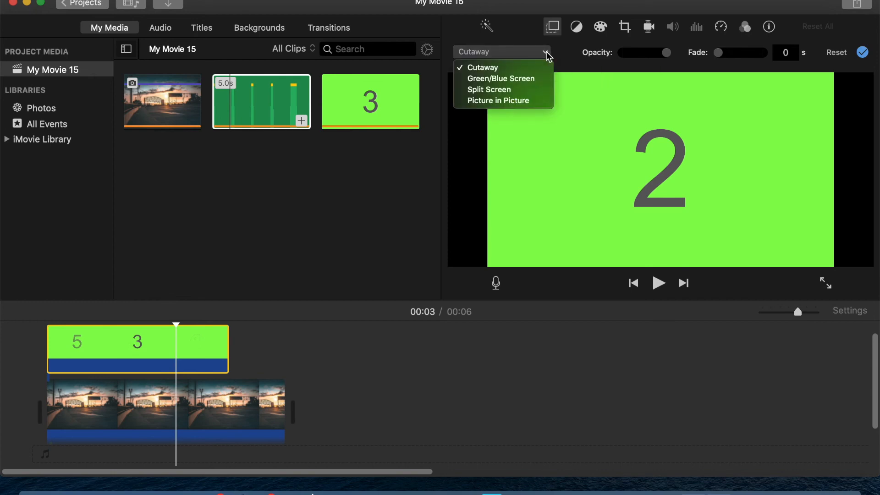
pyautogui.click(535, 84)
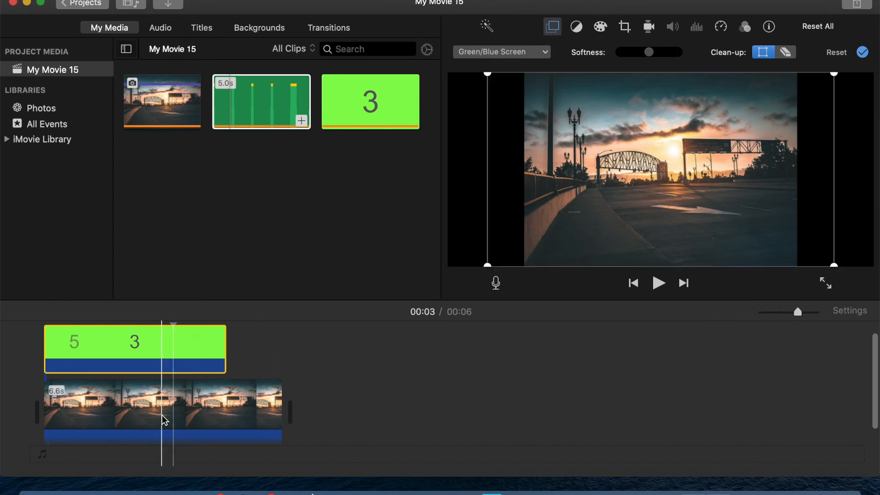
# Step: Play the project from the beginning to check the countdown bleeps audio against the keyed numbers
pyautogui.scroll(-2, 161, 415)
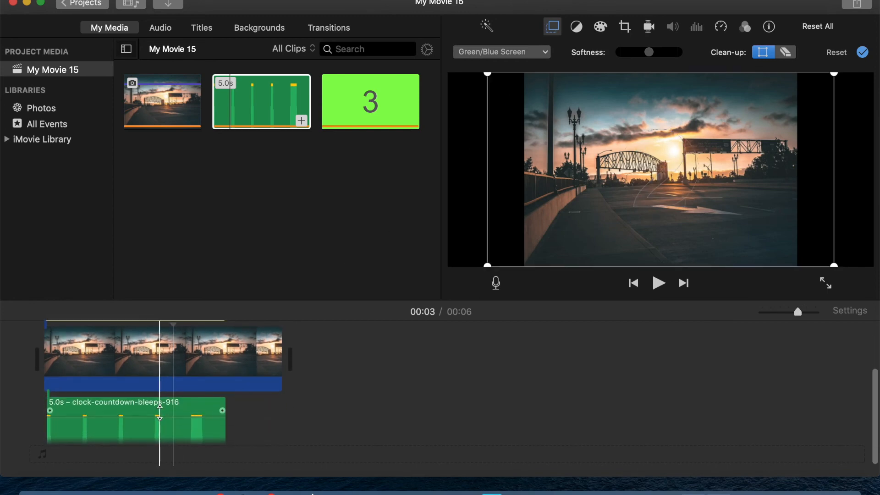
pyautogui.click(82, 417)
pyautogui.click(59, 358)
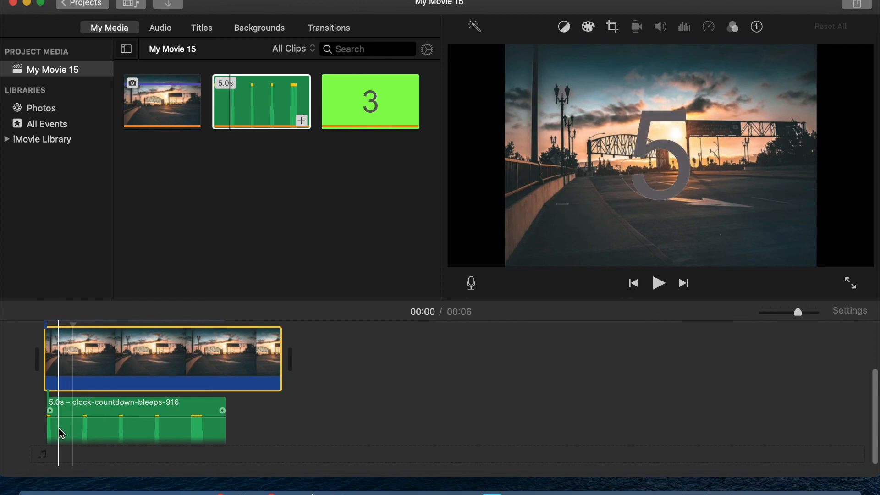
pyautogui.click(59, 423)
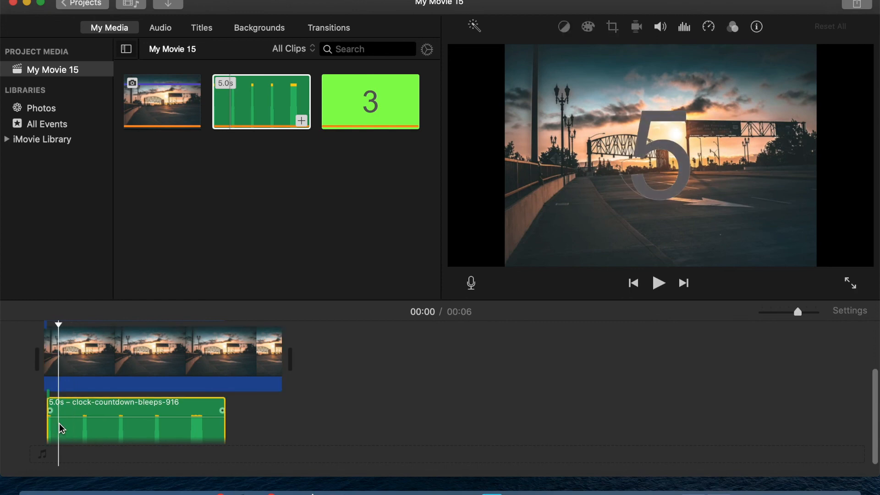
pyautogui.press('space')
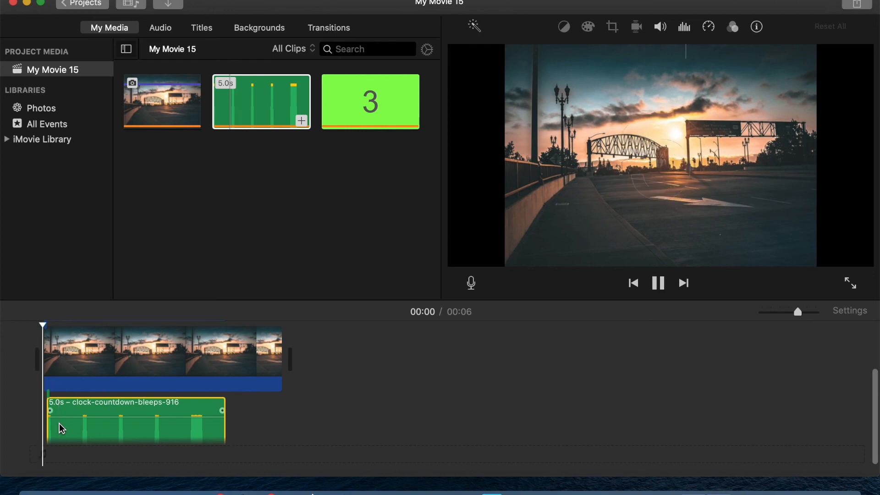